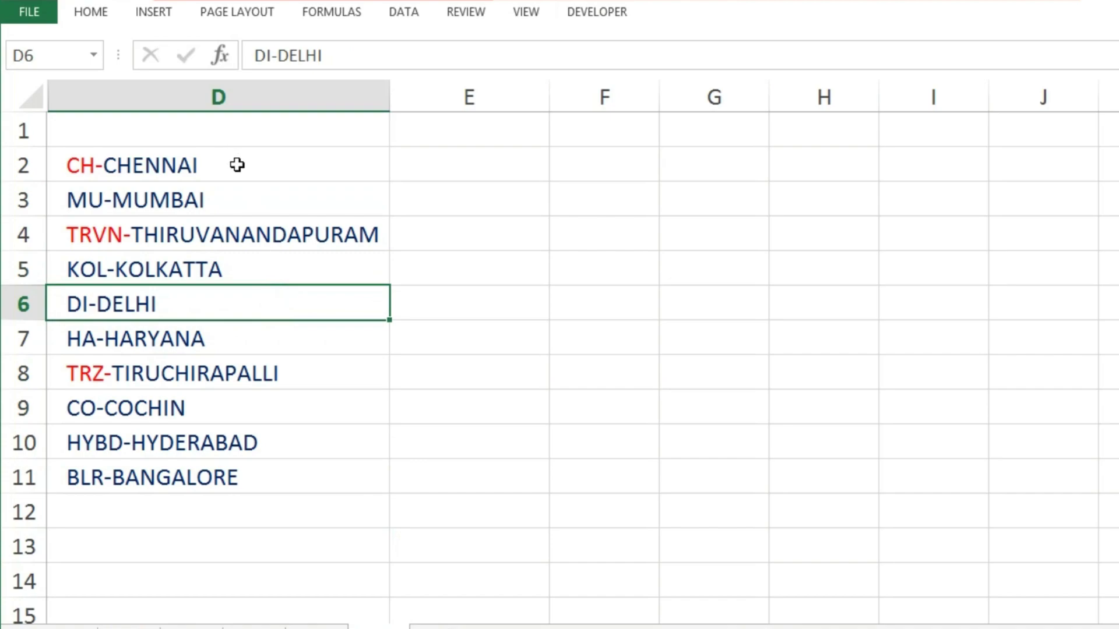
- Examine the hyphenated code and city entries in D2:D11 and the empty cells beside them in column E
{"action": "left_click_drag", "start_coordinate": [243, 176], "coordinate": [246, 389]}
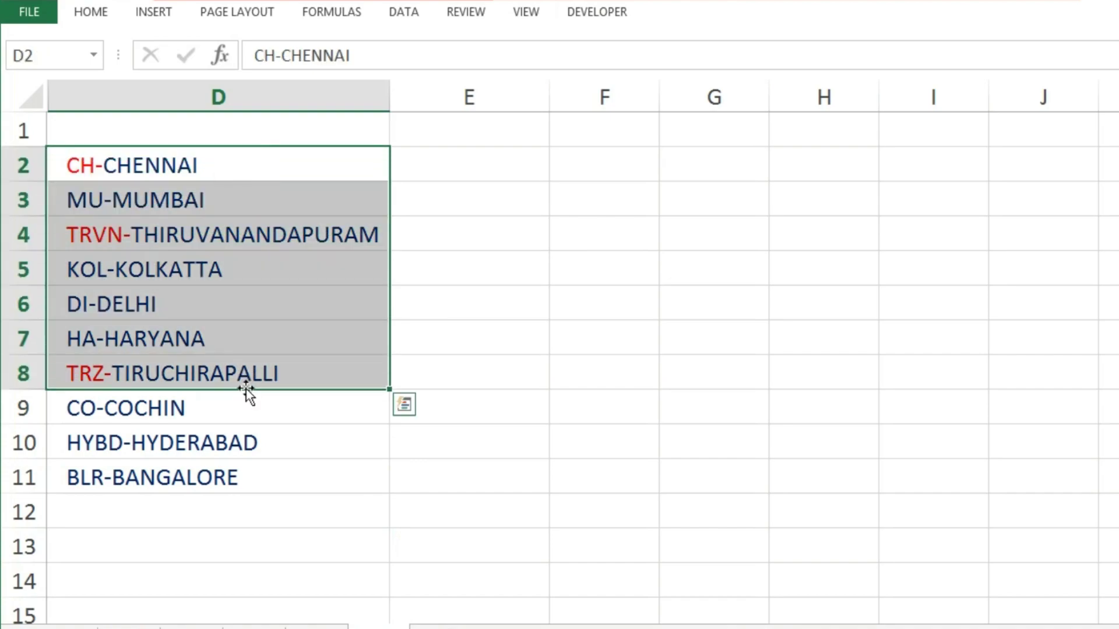
{"action": "left_click", "coordinate": [100, 173]}
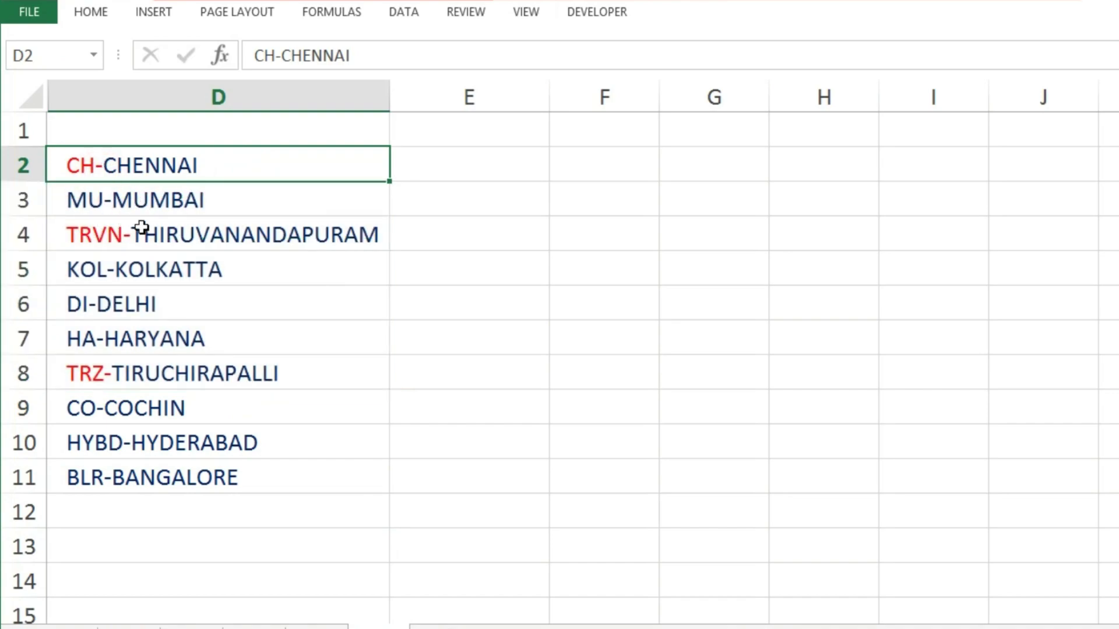
{"action": "left_click", "coordinate": [163, 234]}
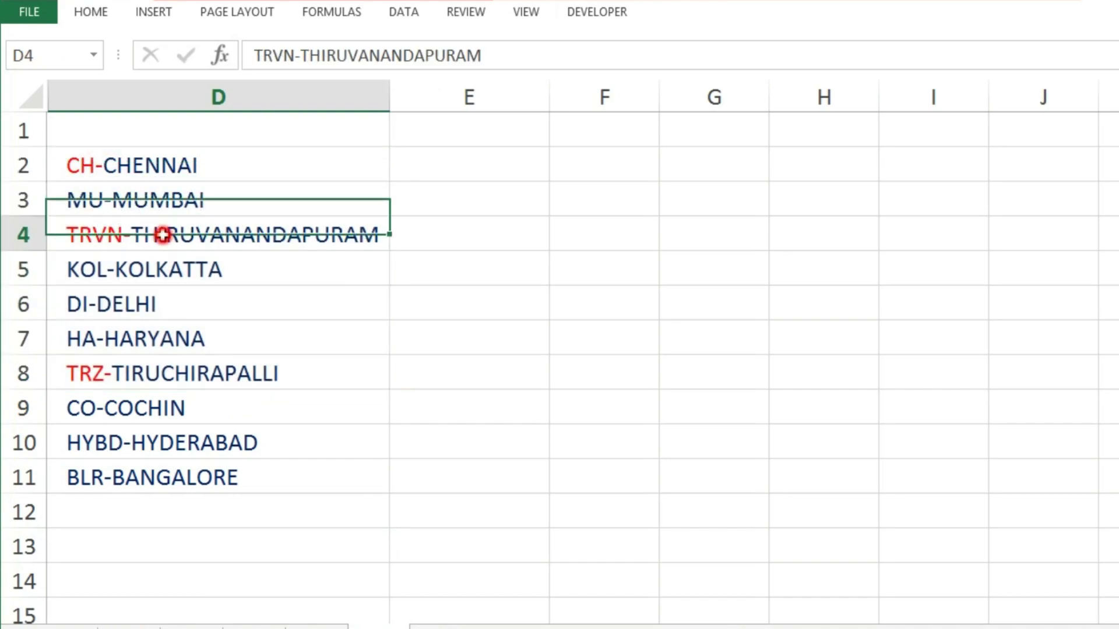
{"action": "left_click", "coordinate": [148, 367]}
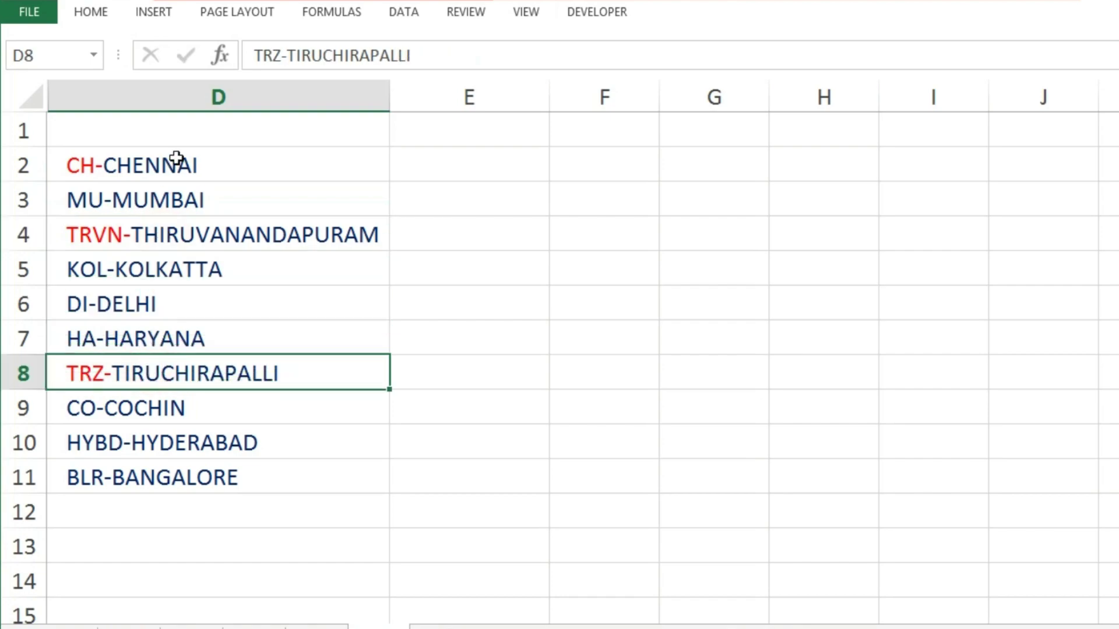
{"action": "double_click", "coordinate": [511, 172]}
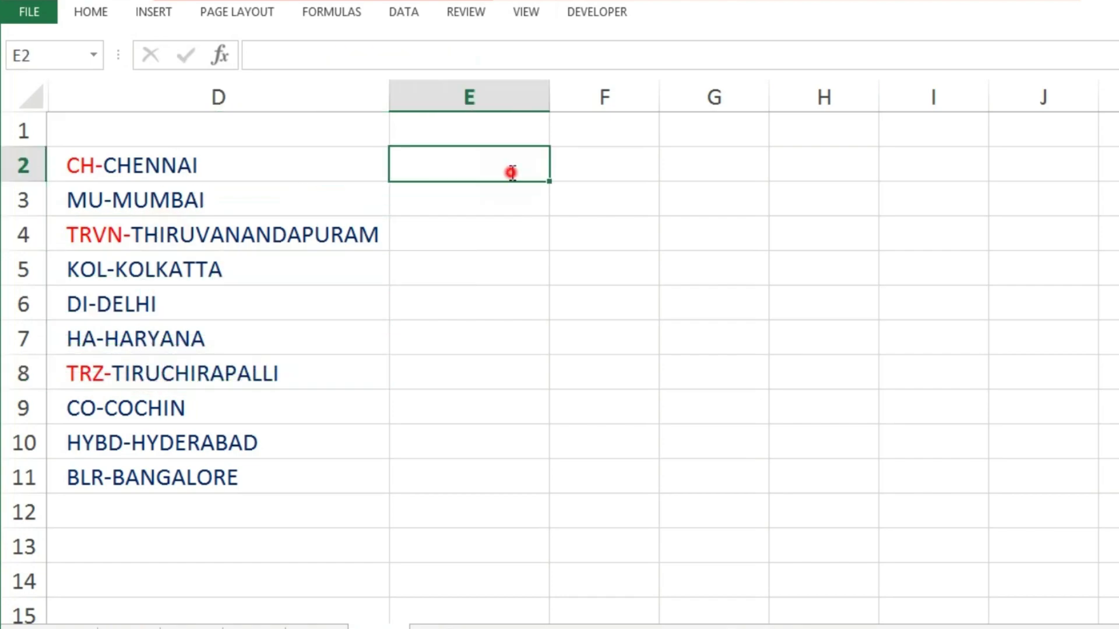
{"action": "left_click", "coordinate": [183, 191]}
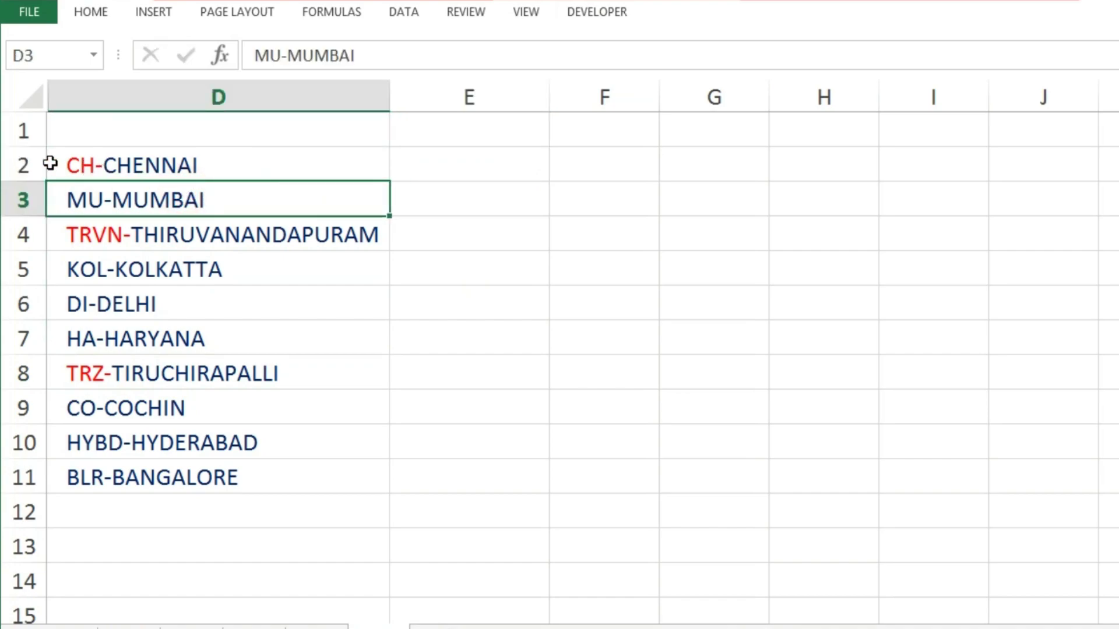
{"action": "left_click", "coordinate": [453, 172]}
{"action": "left_click_drag", "start_coordinate": [453, 173], "coordinate": [447, 474]}
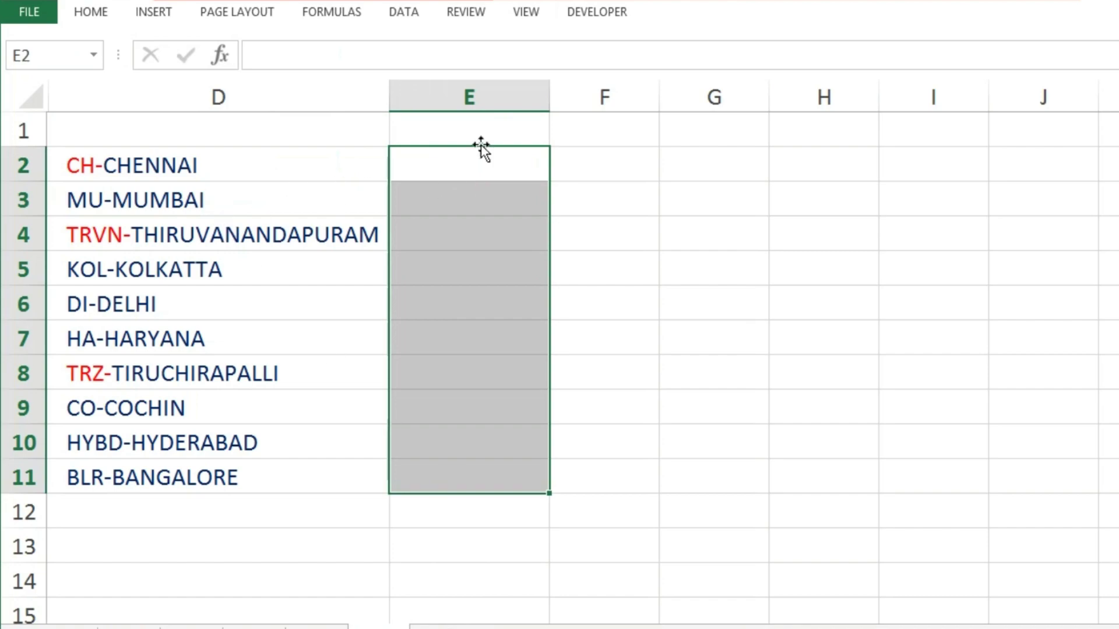
{"action": "left_click", "coordinate": [187, 165]}
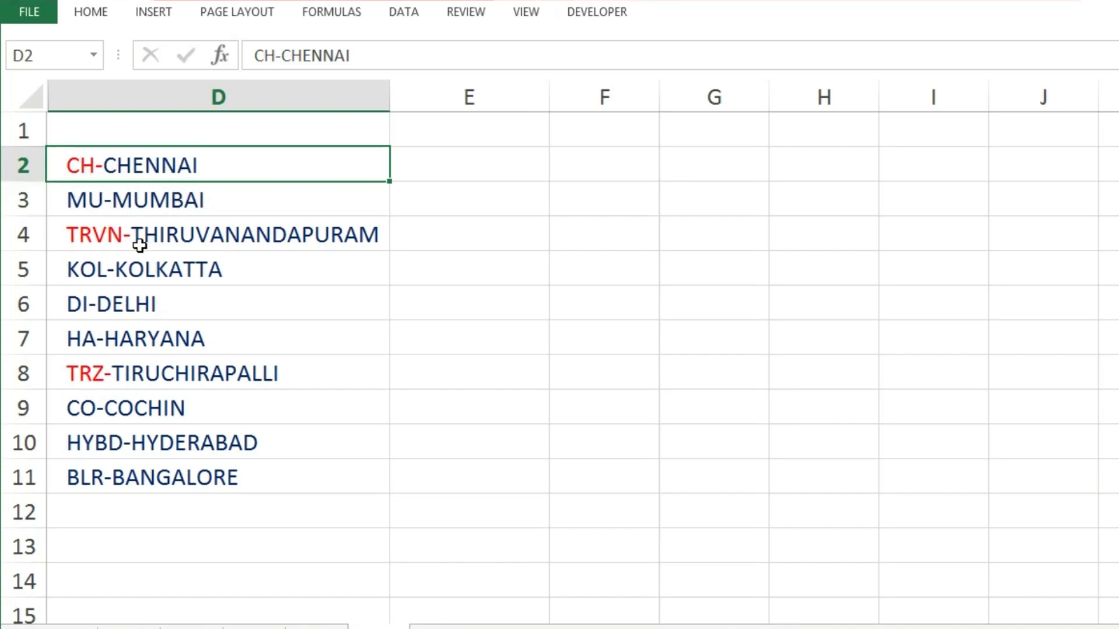
{"action": "left_click", "coordinate": [454, 226]}
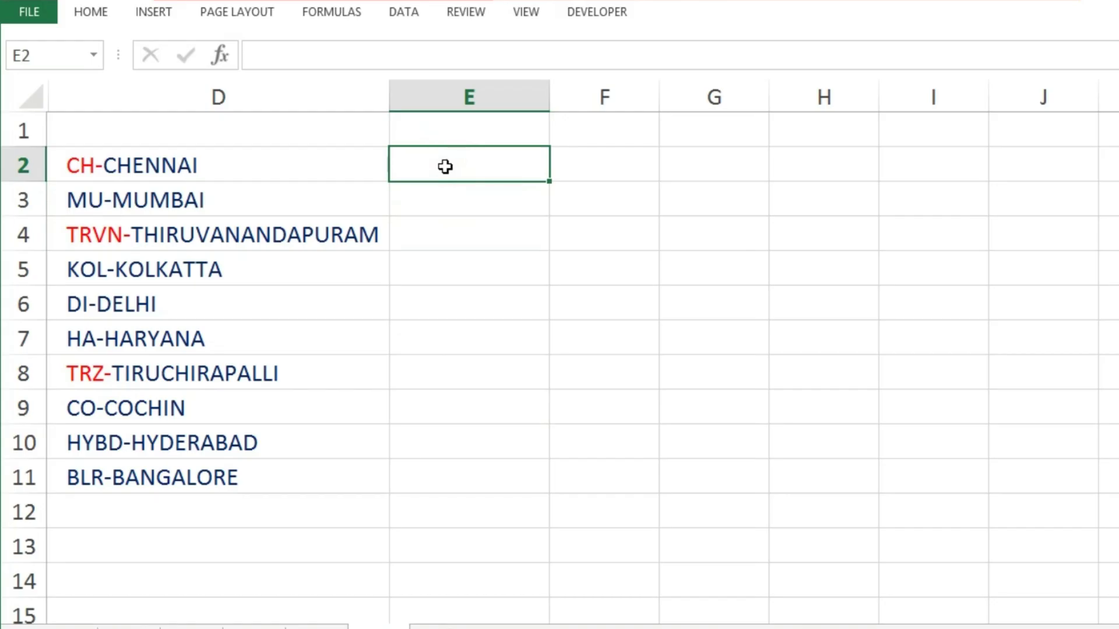
- Enter =RIGHT(D2,7) in E2 and fill the formula down to E11
{"action": "double_click", "coordinate": [445, 166]}
{"action": "type", "text": "="}
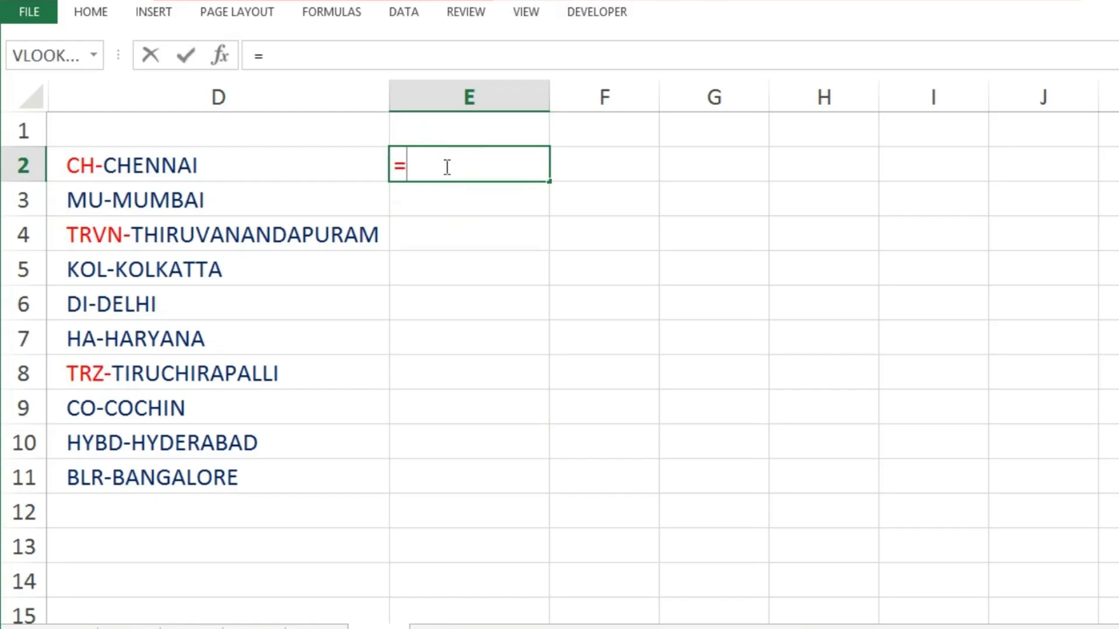
{"action": "type", "text": "RIGH"}
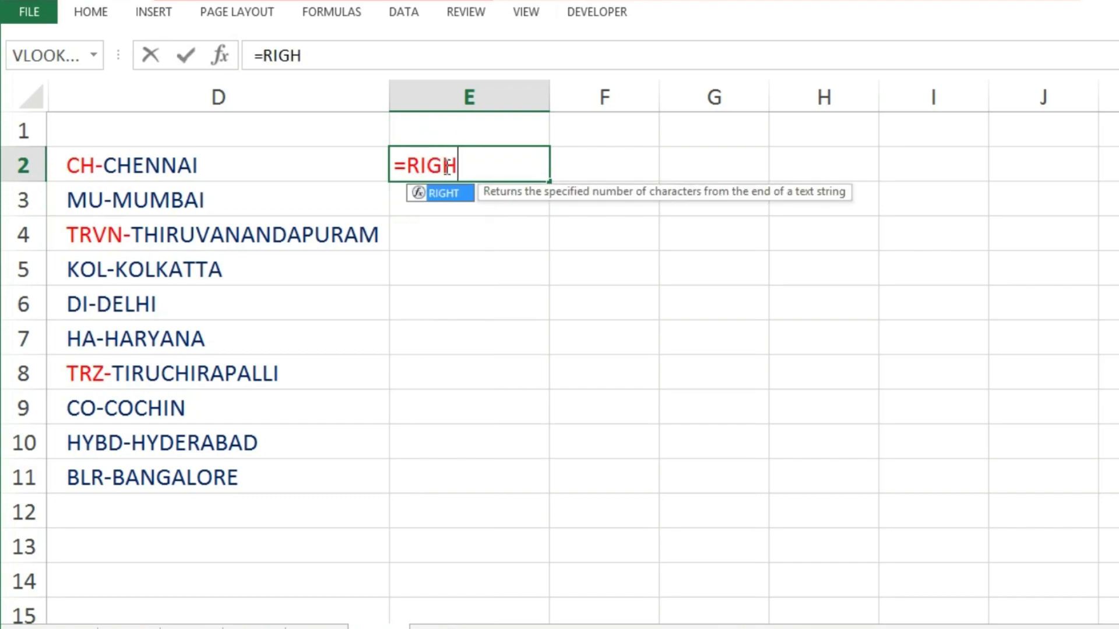
{"action": "type", "text": "T("}
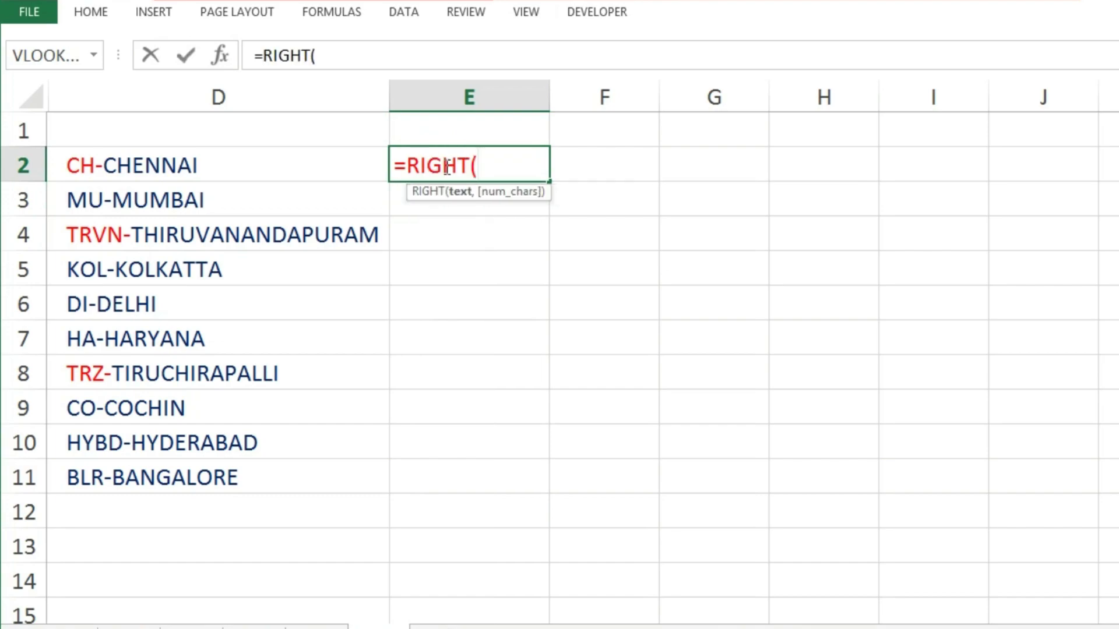
{"action": "left_click", "coordinate": [273, 161]}
{"action": "type", "text": ","}
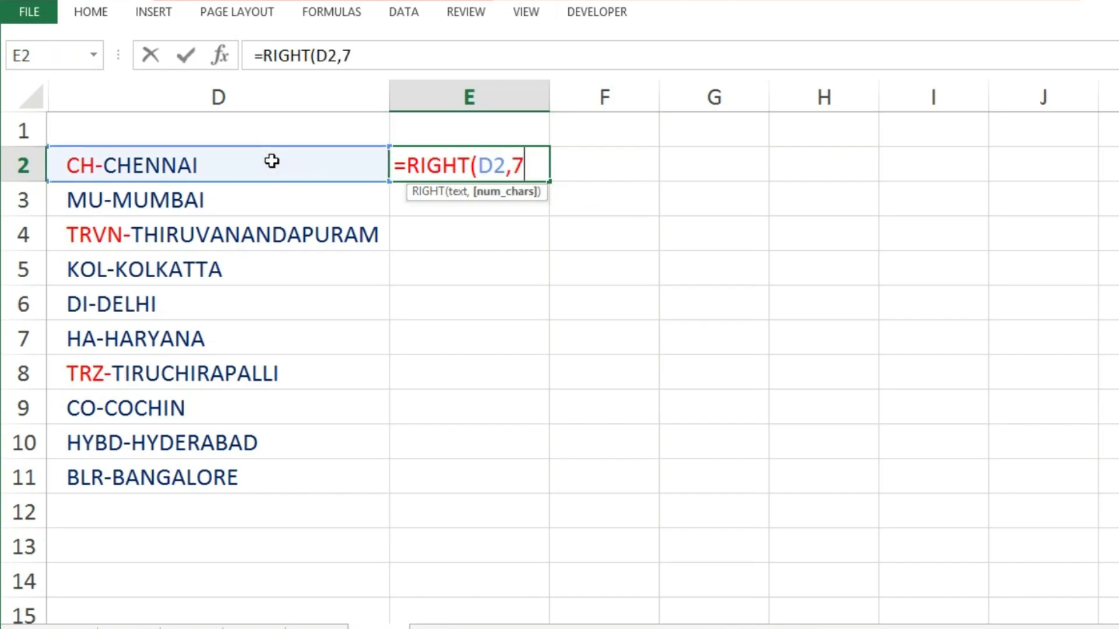
{"action": "type", "text": "7)"}
{"action": "key", "text": "Return"}
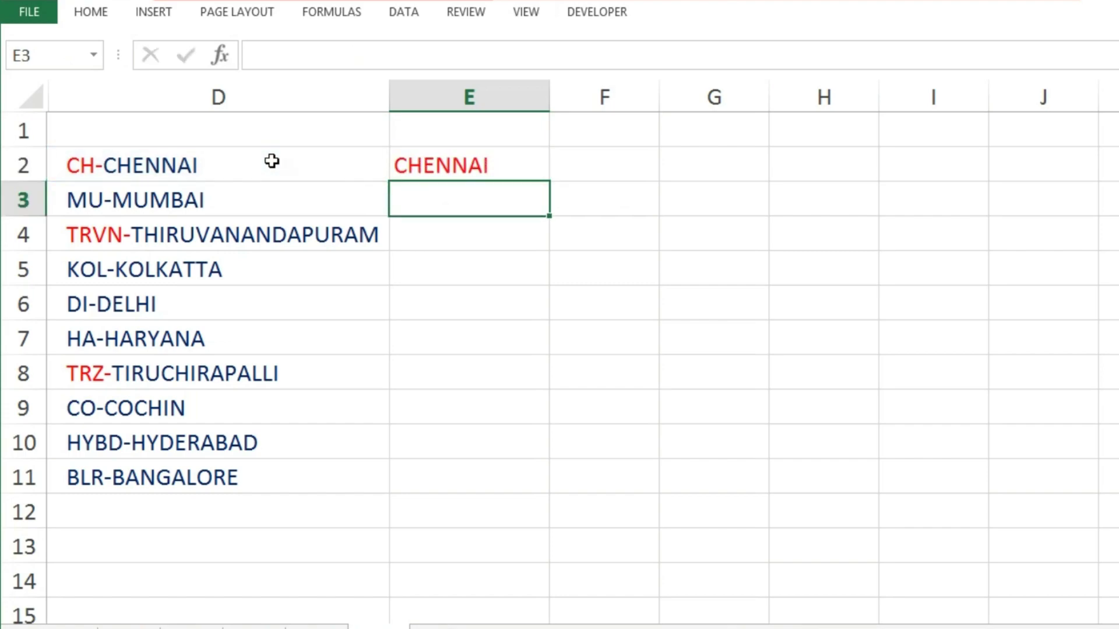
{"action": "left_click", "coordinate": [502, 163]}
{"action": "left_click_drag", "start_coordinate": [549, 181], "coordinate": [504, 487]}
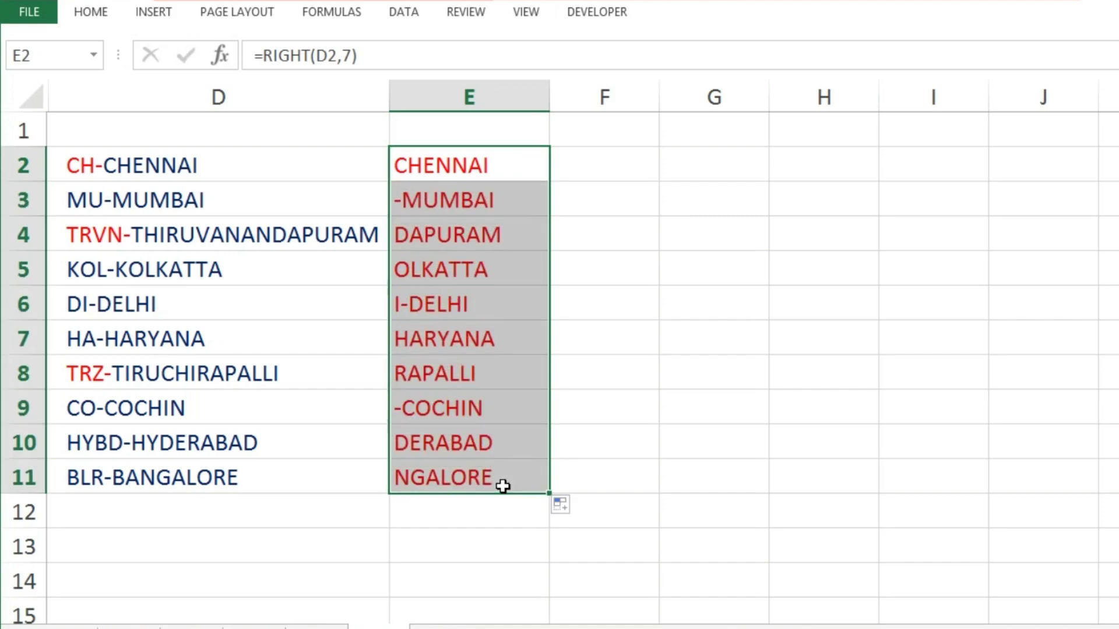
- Check the extracted text in column E against the city names in column D
{"action": "left_click", "coordinate": [445, 170]}
{"action": "left_click", "coordinate": [456, 198]}
{"action": "left_click", "coordinate": [460, 240]}
{"action": "left_click", "coordinate": [467, 295]}
{"action": "left_click", "coordinate": [466, 402]}
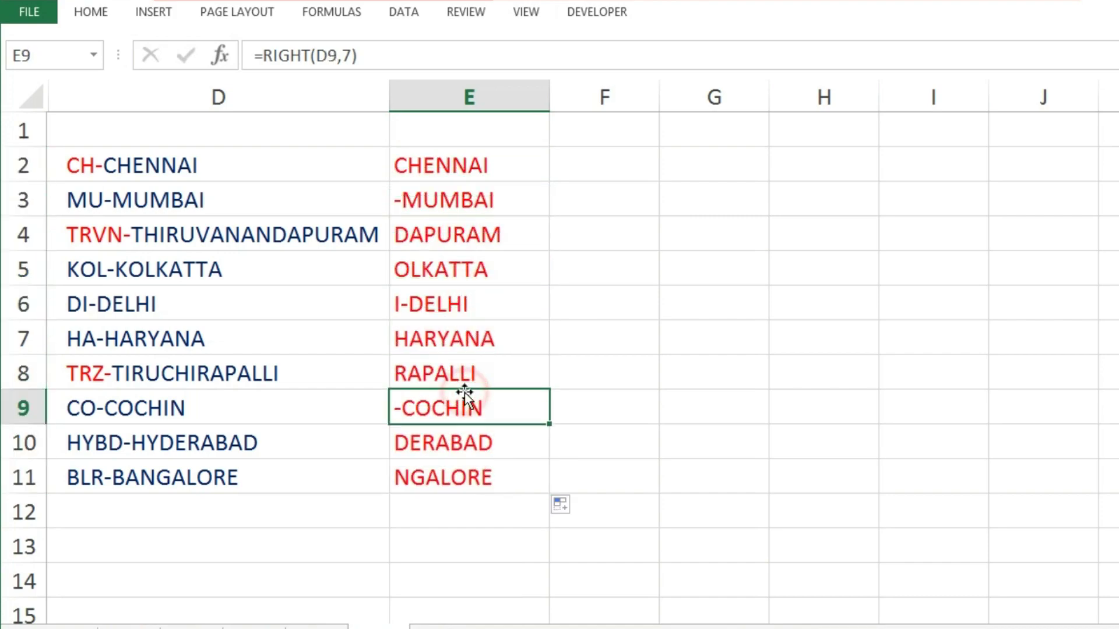
{"action": "left_click", "coordinate": [484, 457]}
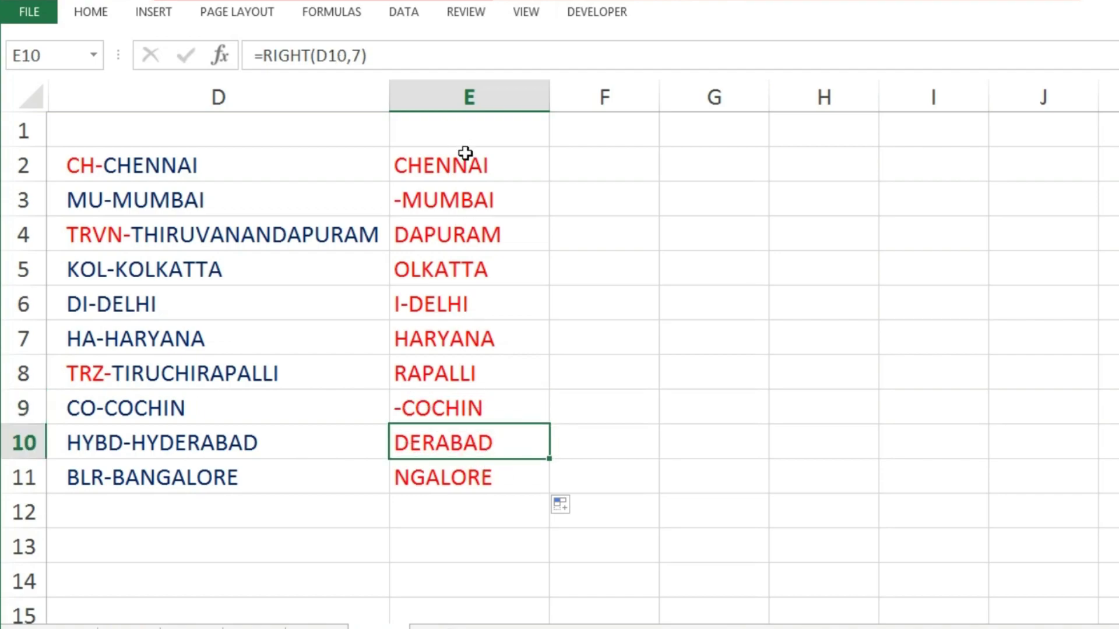
- Calculate the text length of each column D entry with =LEN(D2) in F2, filled down to F11
{"action": "left_click", "coordinate": [608, 183]}
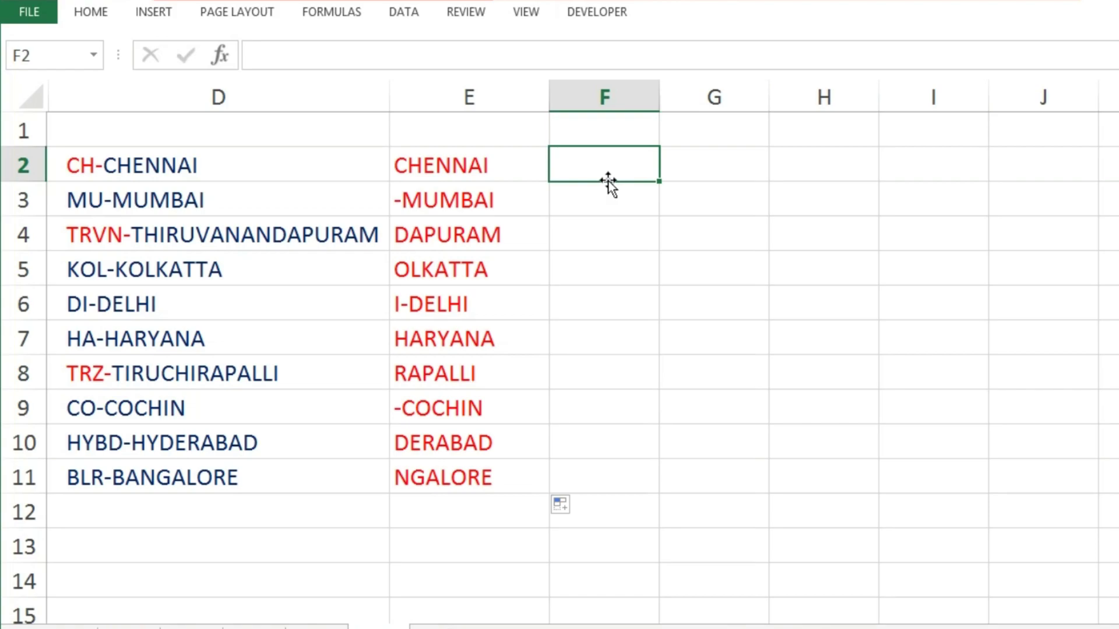
{"action": "type", "text": "="}
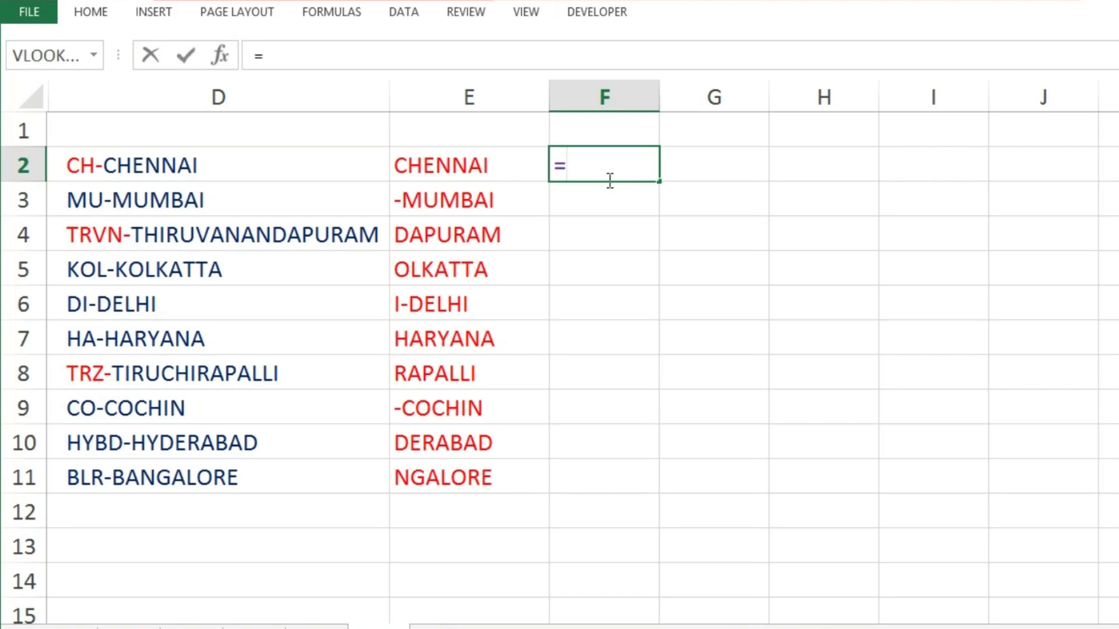
{"action": "type", "text": "LE"}
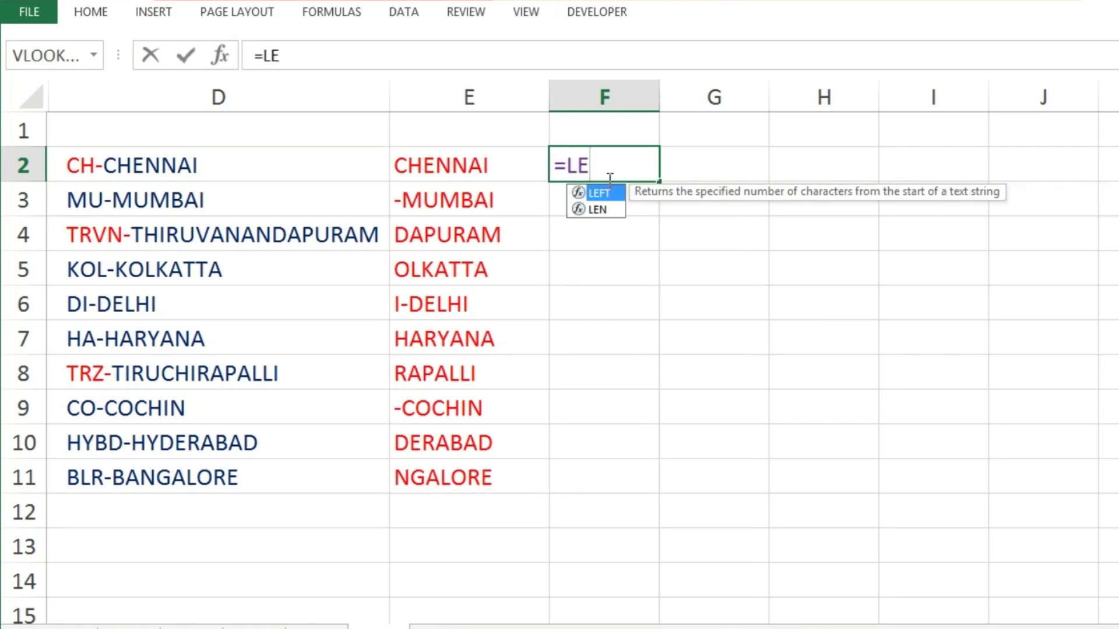
{"action": "type", "text": "N("}
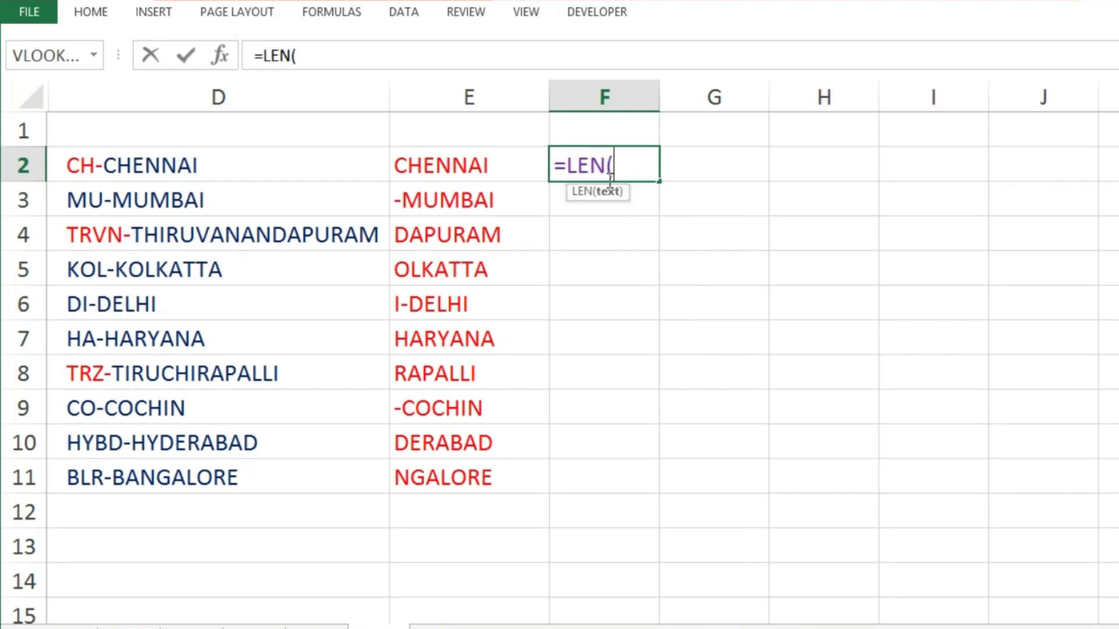
{"action": "left_click", "coordinate": [257, 163]}
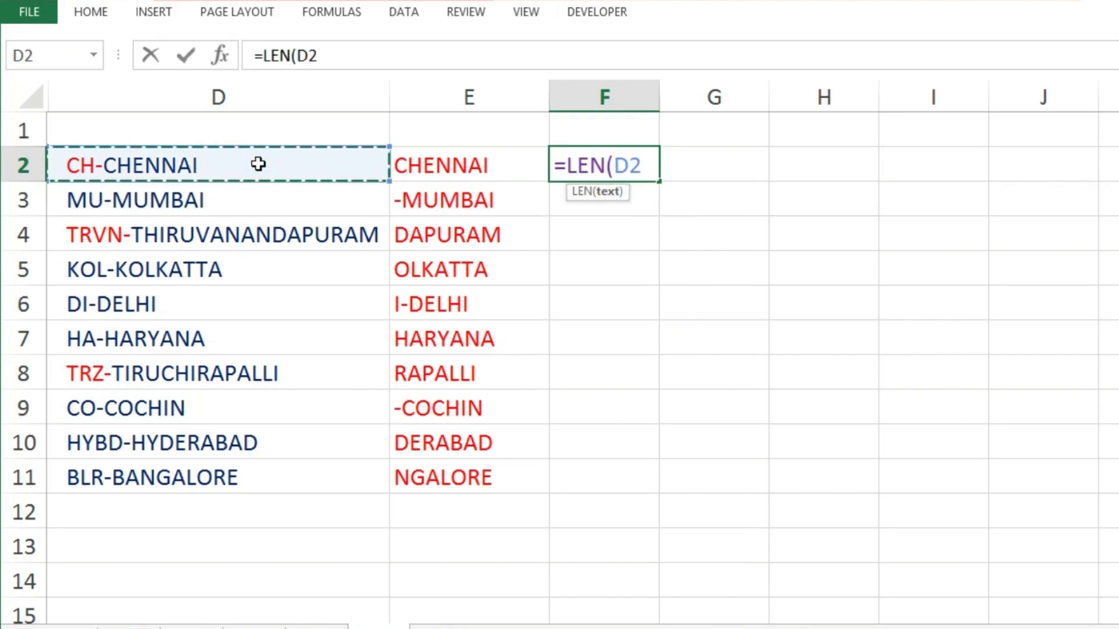
{"action": "type", "text": ")"}
{"action": "key", "text": "Return"}
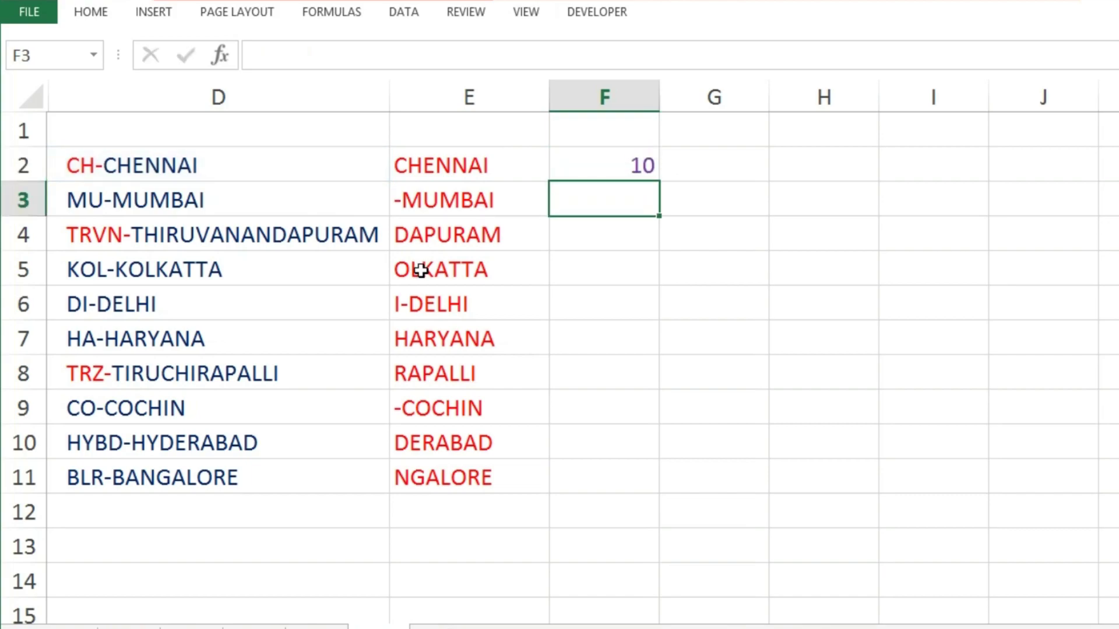
{"action": "left_click", "coordinate": [620, 162]}
{"action": "left_click_drag", "start_coordinate": [659, 181], "coordinate": [670, 488]}
{"action": "left_click", "coordinate": [709, 162]}
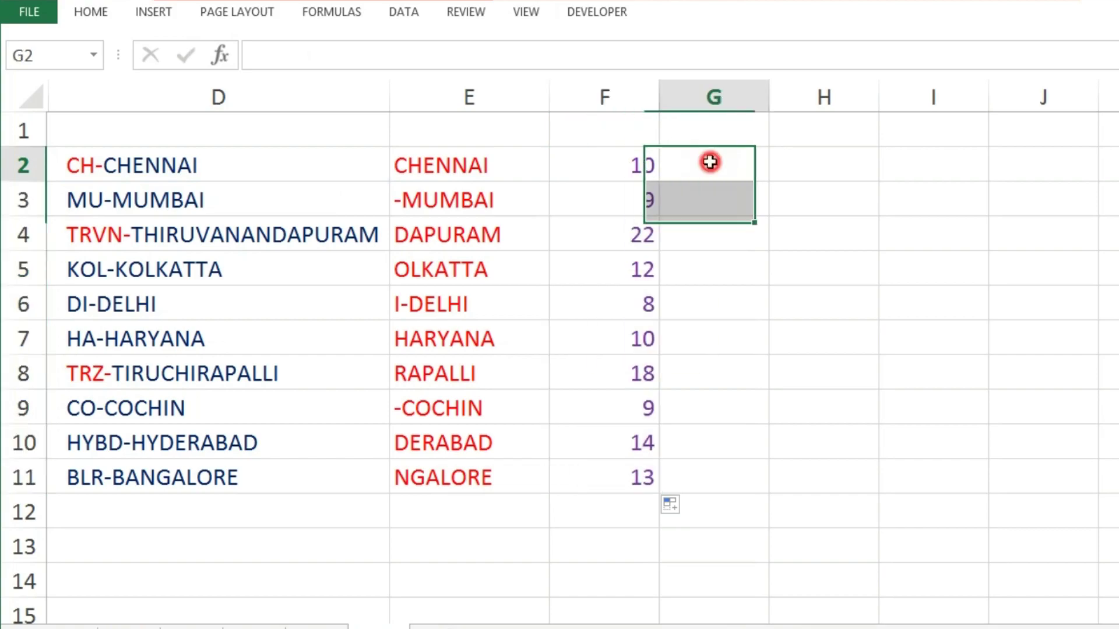
{"action": "type", "text": "="}
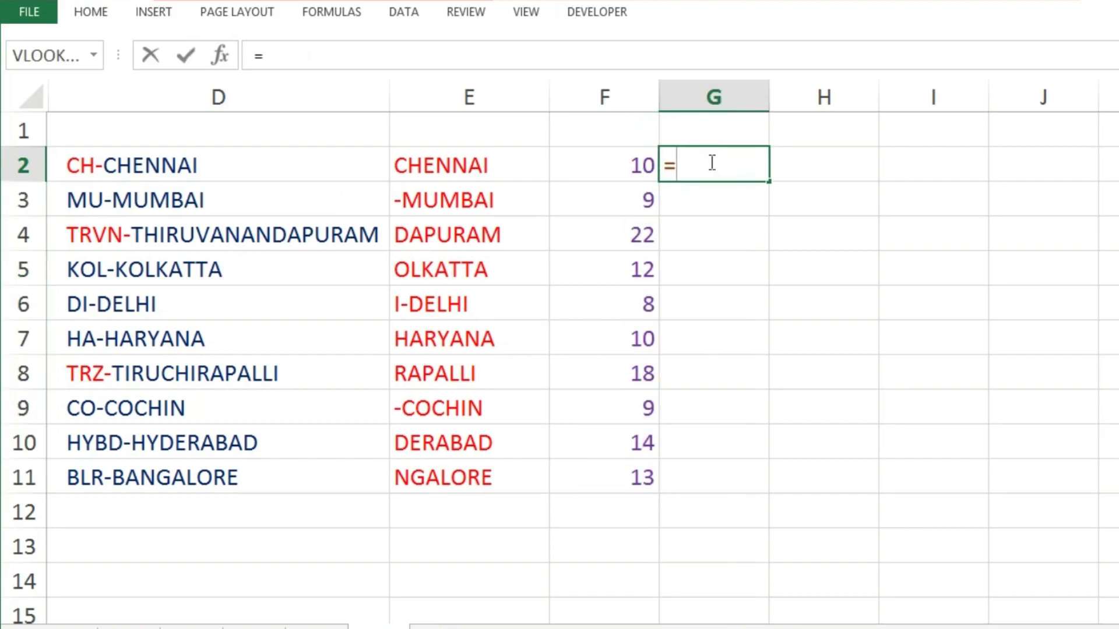
{"action": "key", "text": "Escape"}
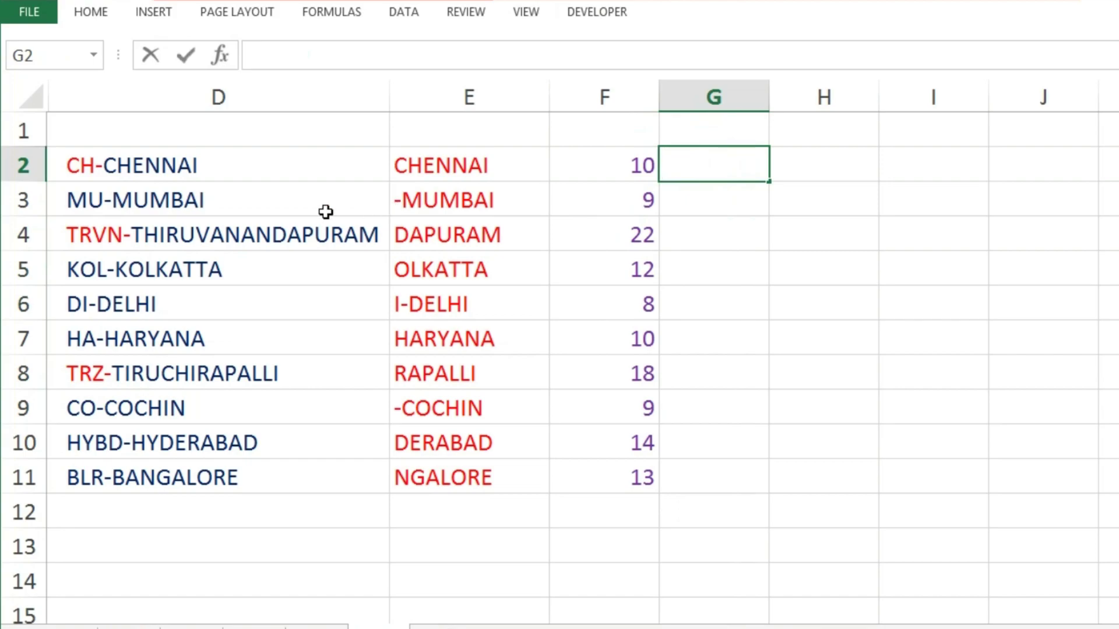
{"action": "left_click", "coordinate": [217, 178]}
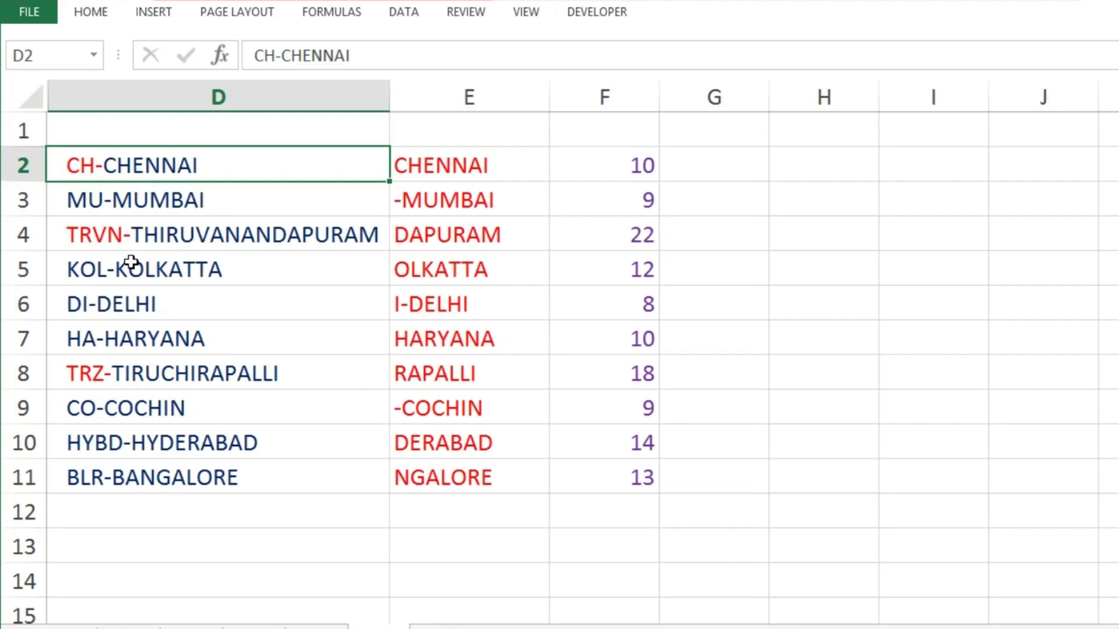
- Locate the hyphen's position in each column D entry with =FIND("-",D2) in G2, filled down to G11
{"action": "left_click", "coordinate": [709, 162]}
{"action": "type", "text": "="}
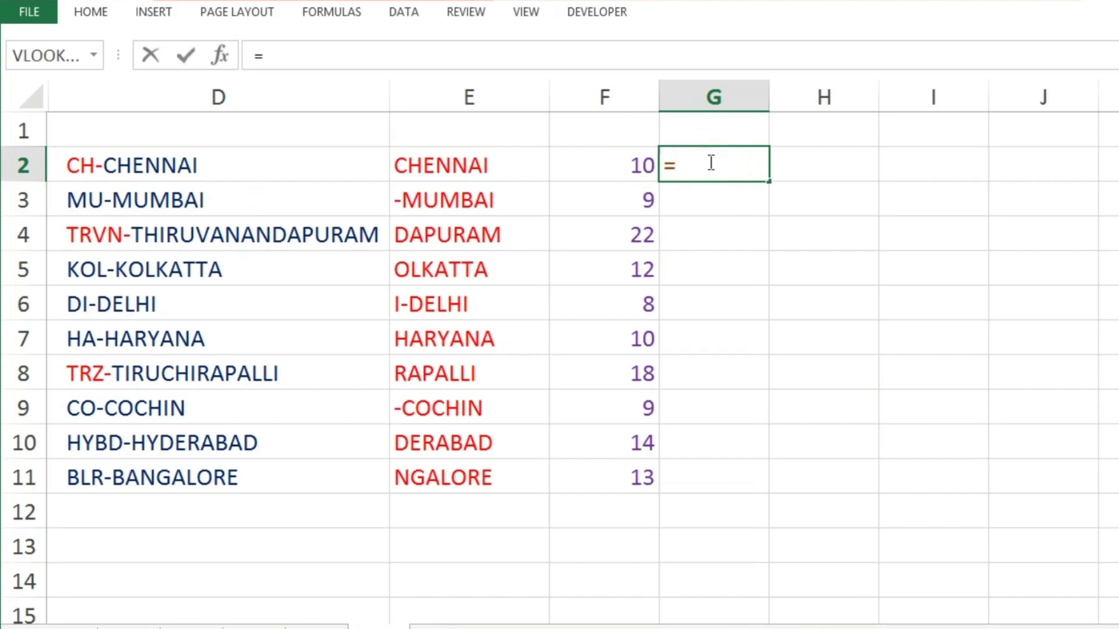
{"action": "type", "text": "FIND(-"}
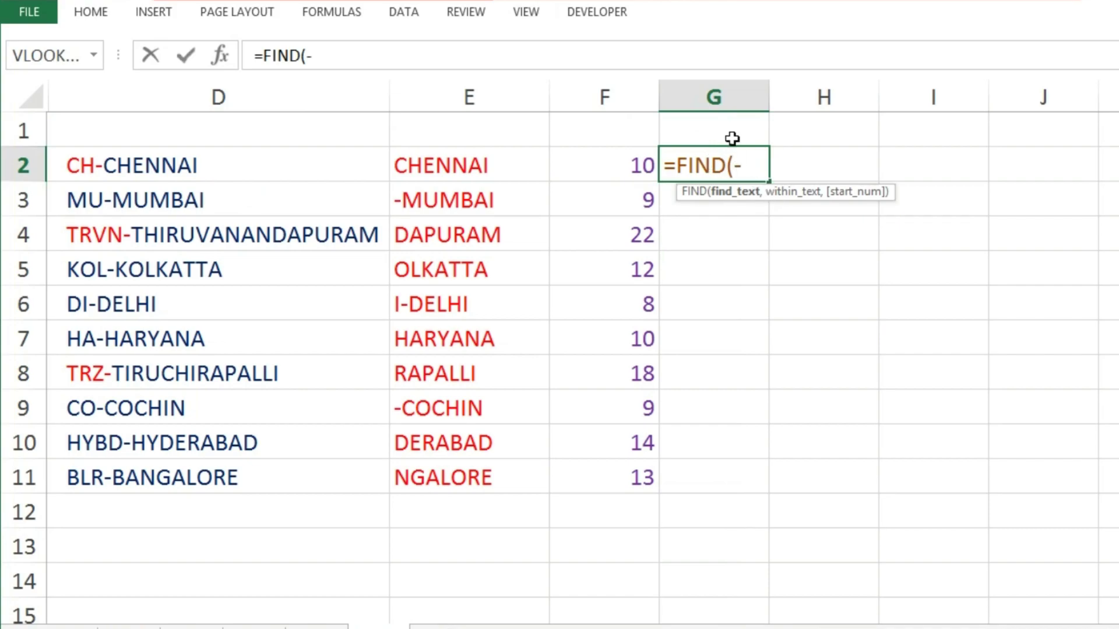
{"action": "key", "text": "Left"}
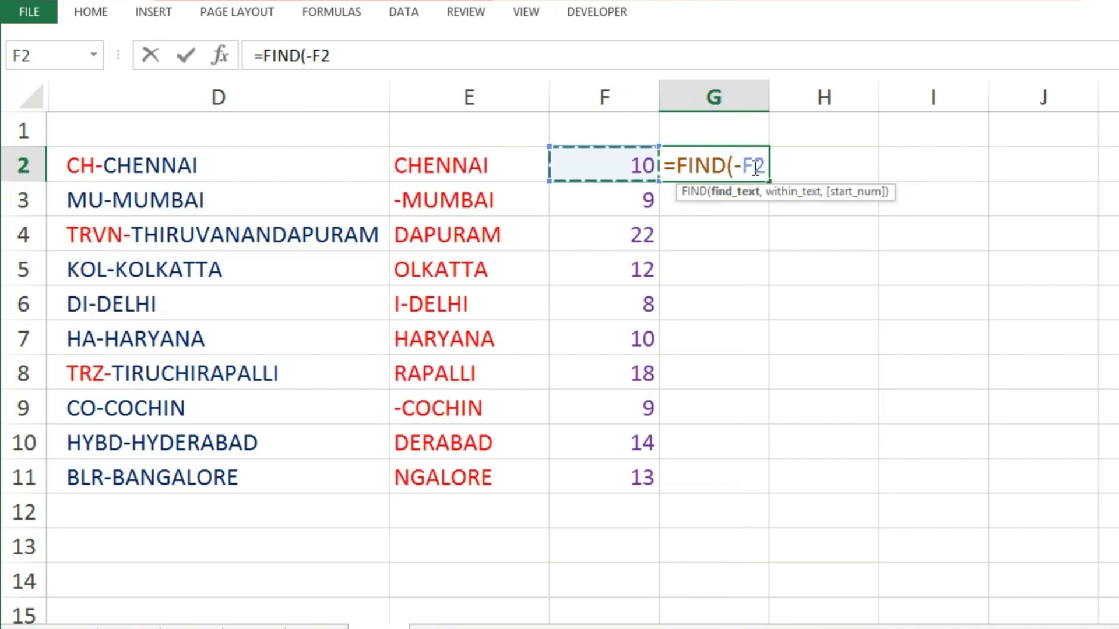
{"action": "key", "text": "BackSpace"}
{"action": "key", "text": "BackSpace"}
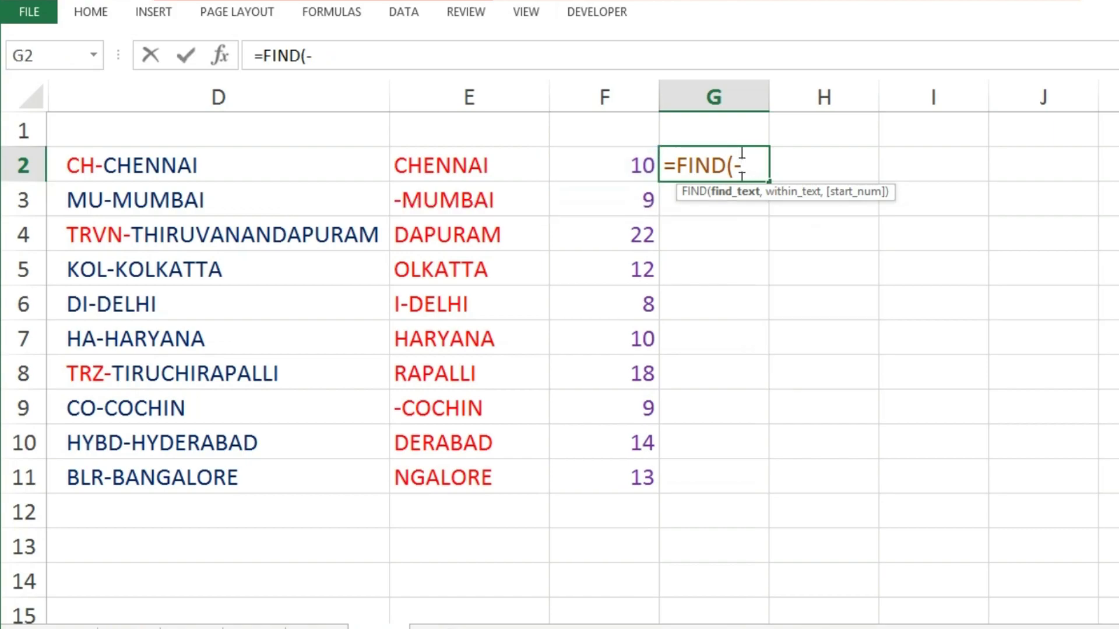
{"action": "left_click", "coordinate": [735, 164]}
{"action": "type", "text": "\""}
{"action": "left_click", "coordinate": [753, 165]}
{"action": "type", "text": "\","}
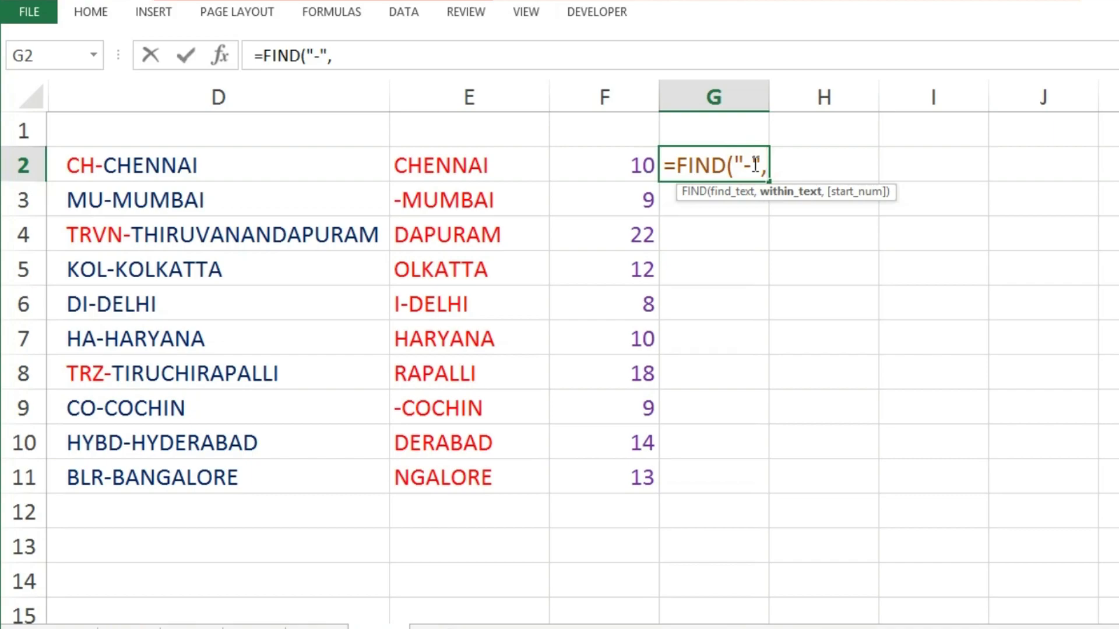
{"action": "left_click", "coordinate": [196, 166]}
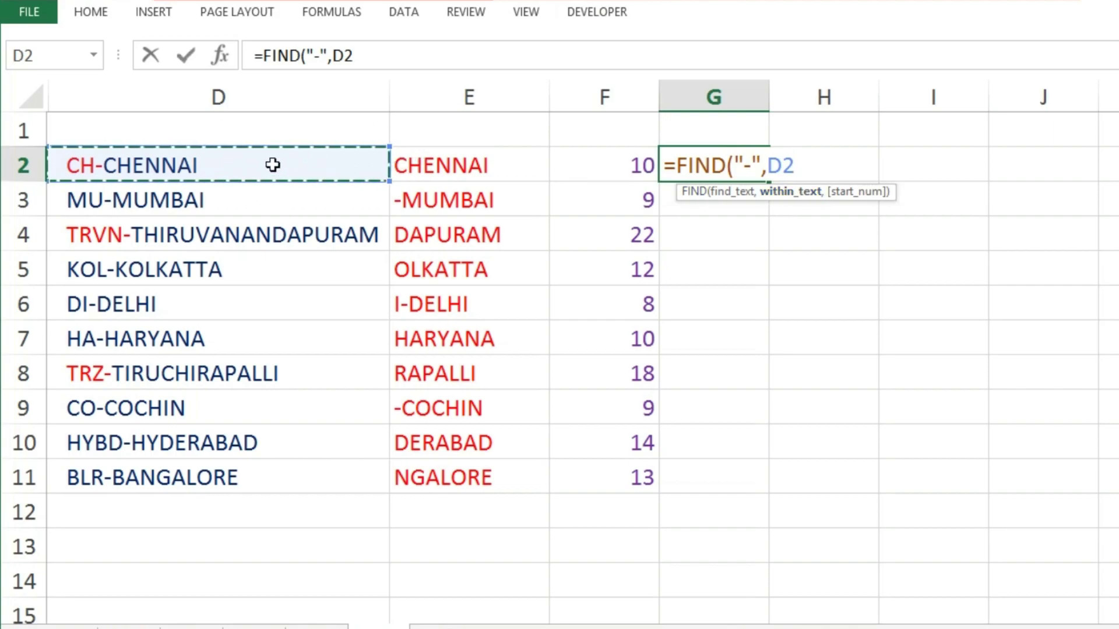
{"action": "type", "text": ")"}
{"action": "key", "text": "Return"}
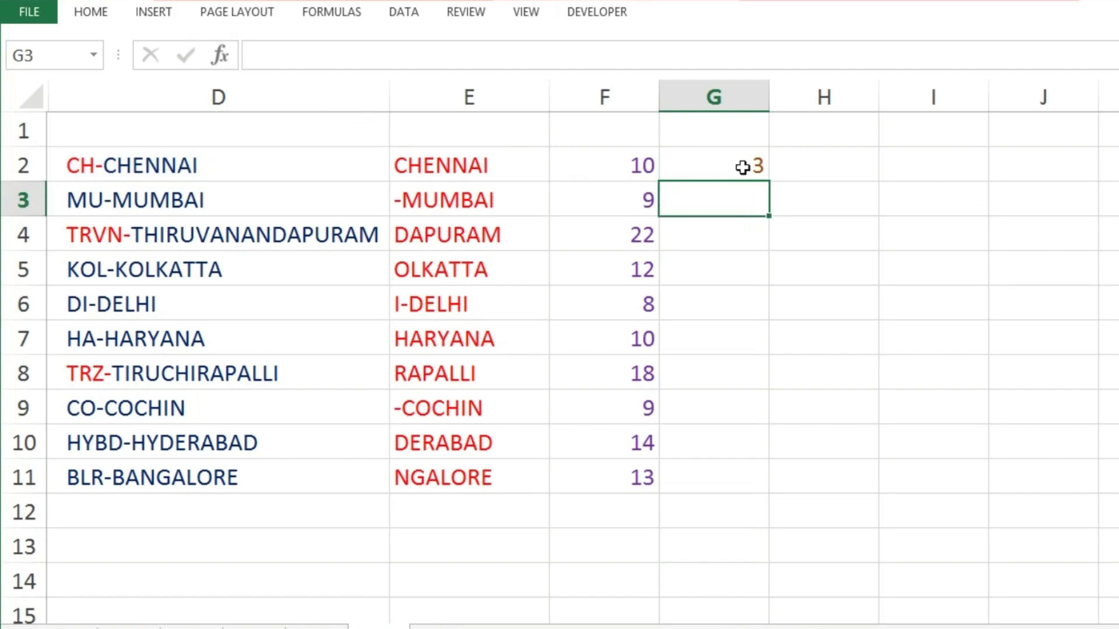
{"action": "left_click", "coordinate": [737, 147]}
{"action": "left_click_drag", "start_coordinate": [772, 183], "coordinate": [748, 478]}
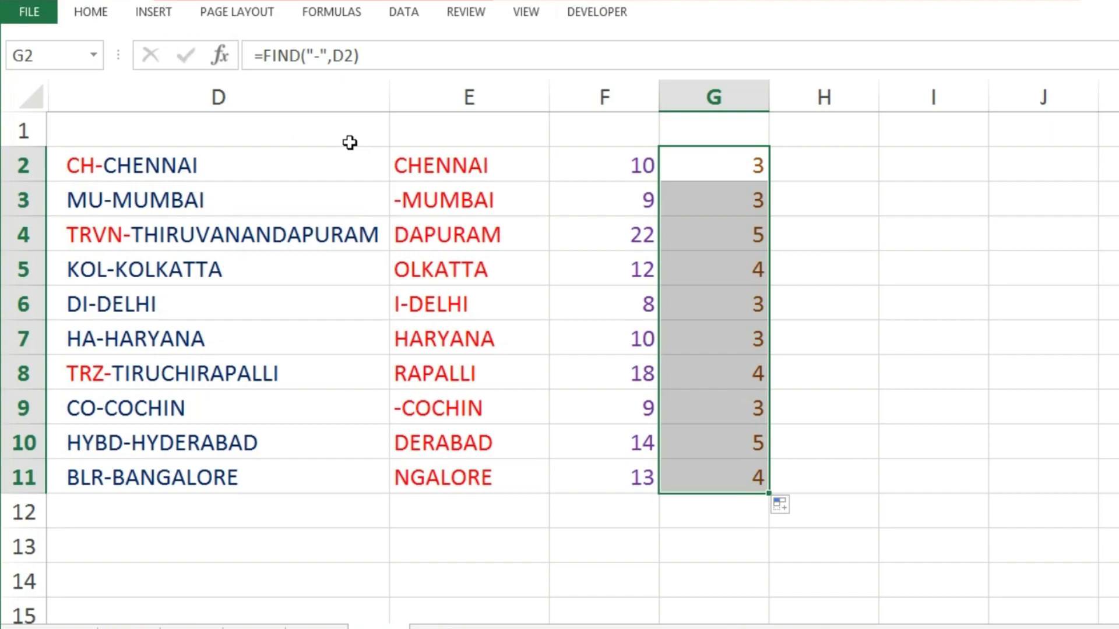
- Subtract the hyphen position from the text length with =F2-G2 in H2, filled down to H11
{"action": "left_click", "coordinate": [589, 166]}
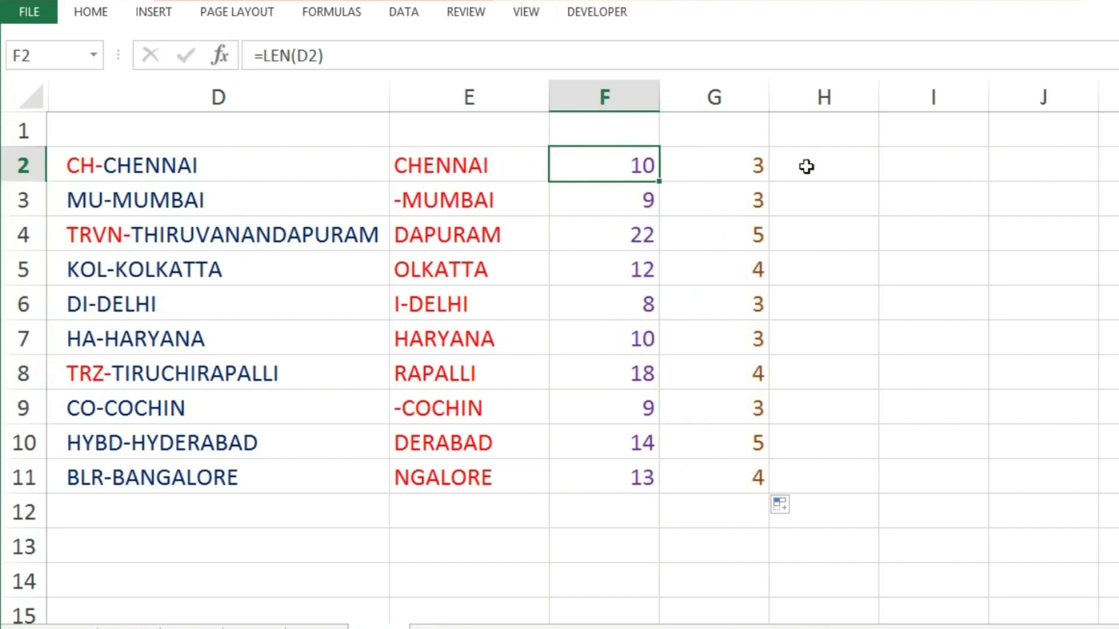
{"action": "left_click", "coordinate": [838, 167]}
{"action": "type", "text": "="}
{"action": "left_click", "coordinate": [625, 170]}
{"action": "type", "text": "-"}
{"action": "left_click", "coordinate": [732, 160]}
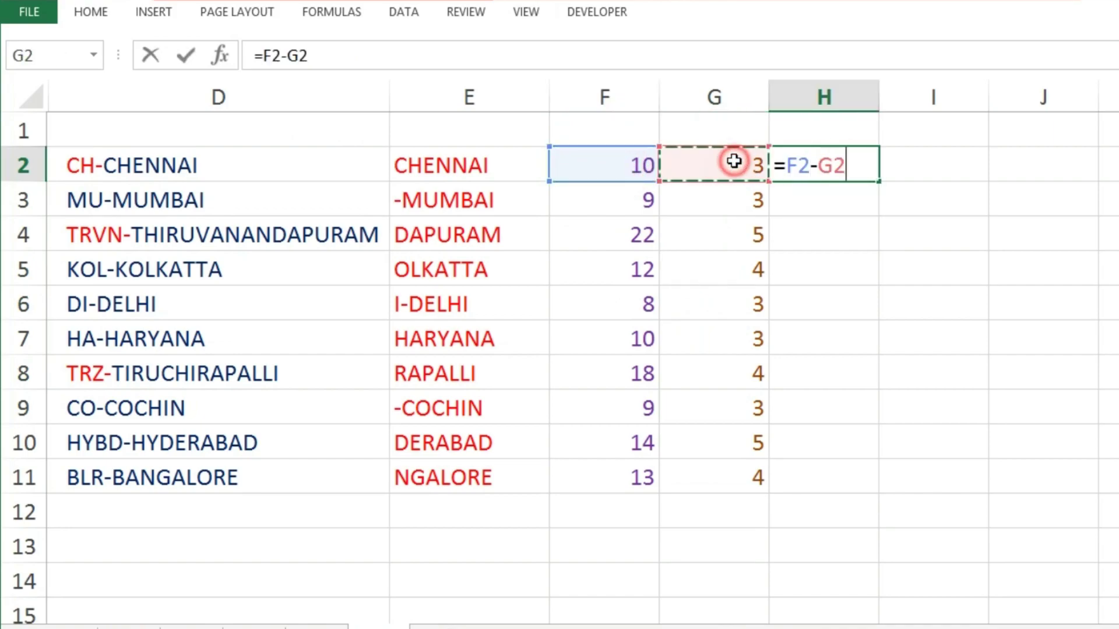
{"action": "key", "text": "Return"}
{"action": "left_click", "coordinate": [865, 172]}
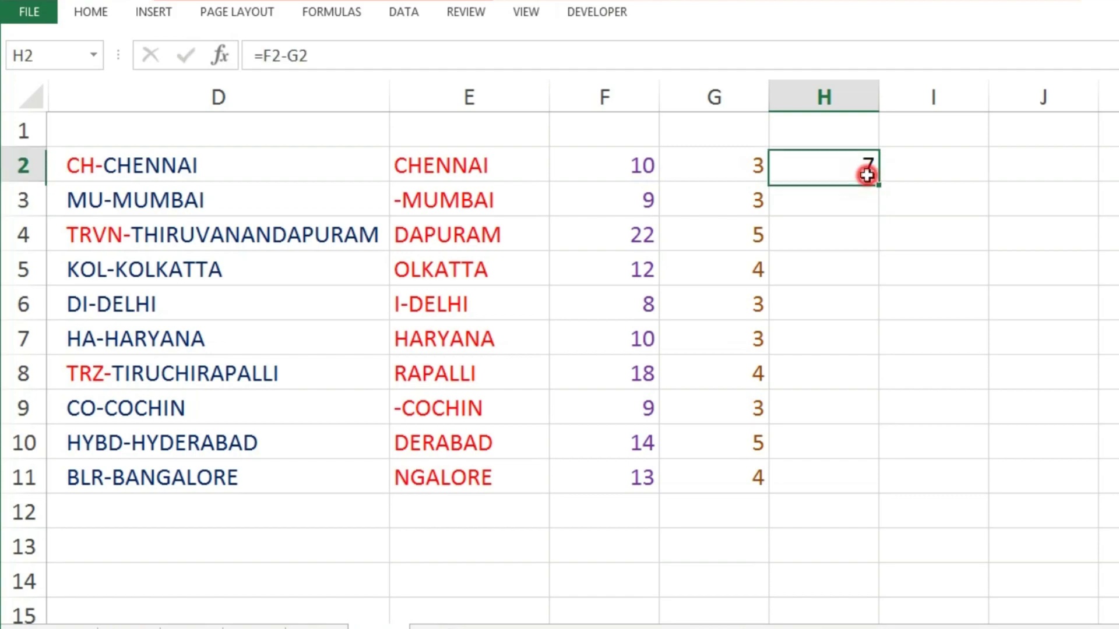
{"action": "left_click_drag", "start_coordinate": [878, 184], "coordinate": [887, 484]}
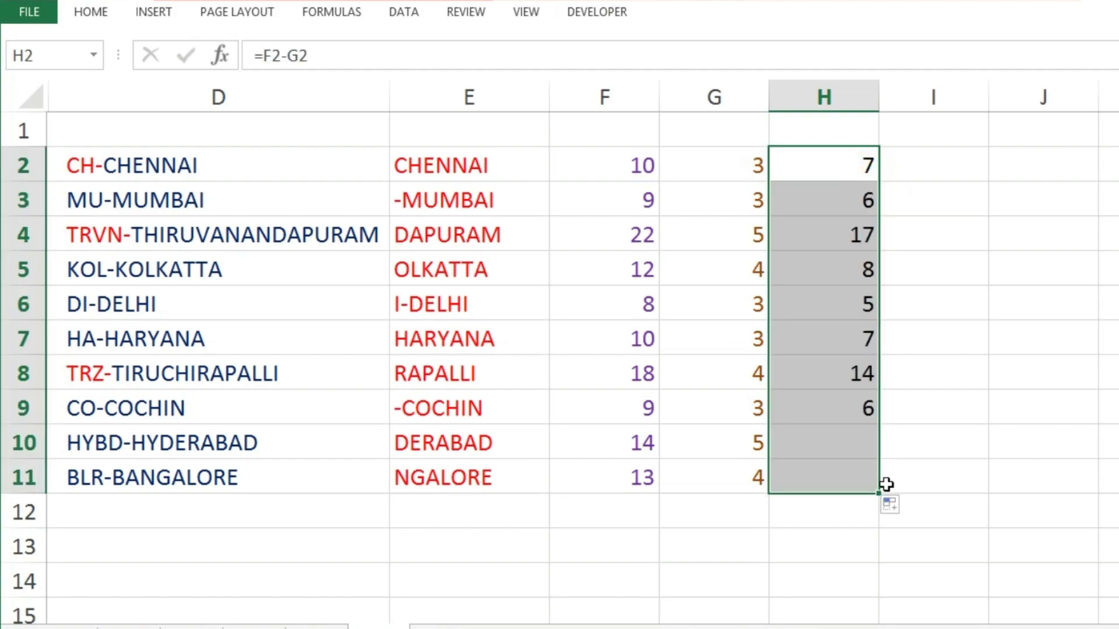
- Compare the lengths, hyphen positions and differences in columns F to H with the city names in column D
{"action": "left_click", "coordinate": [823, 250]}
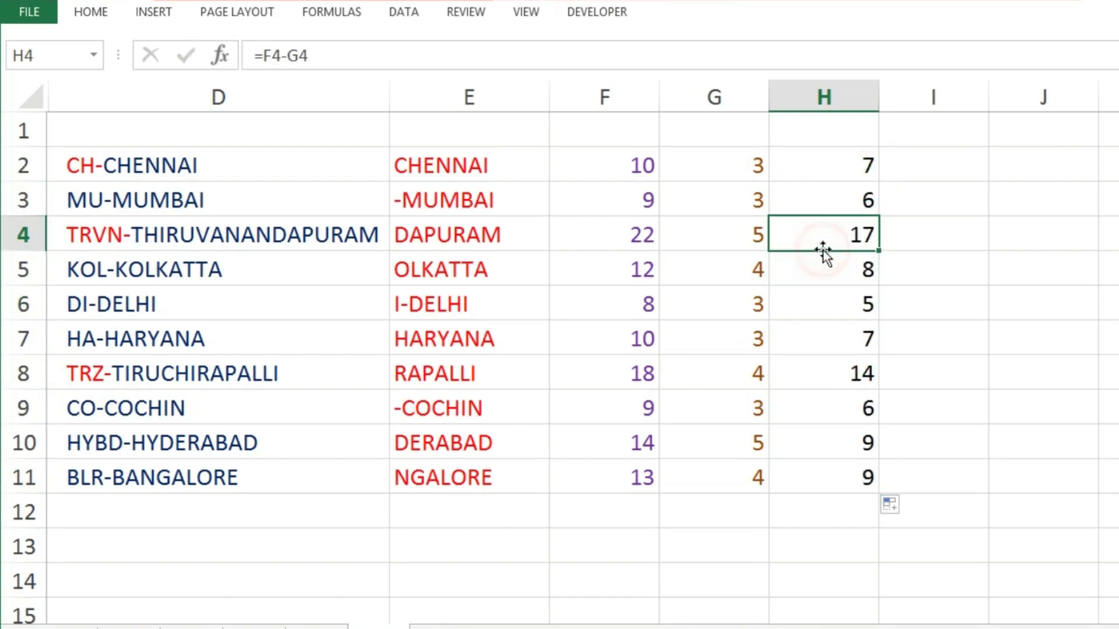
{"action": "left_click", "coordinate": [632, 155]}
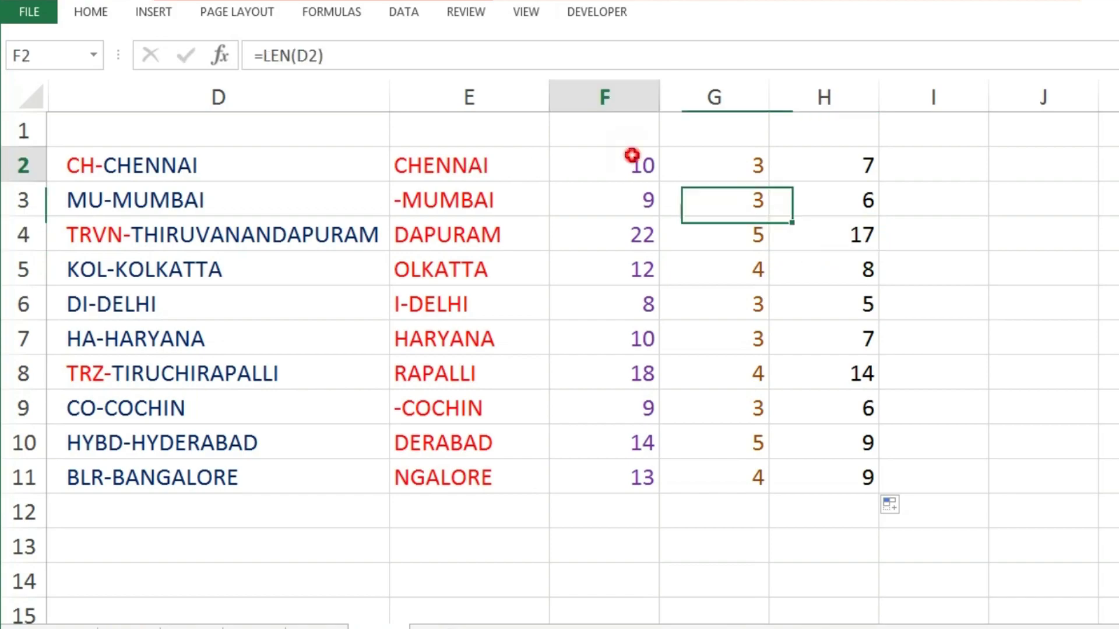
{"action": "left_click", "coordinate": [723, 170]}
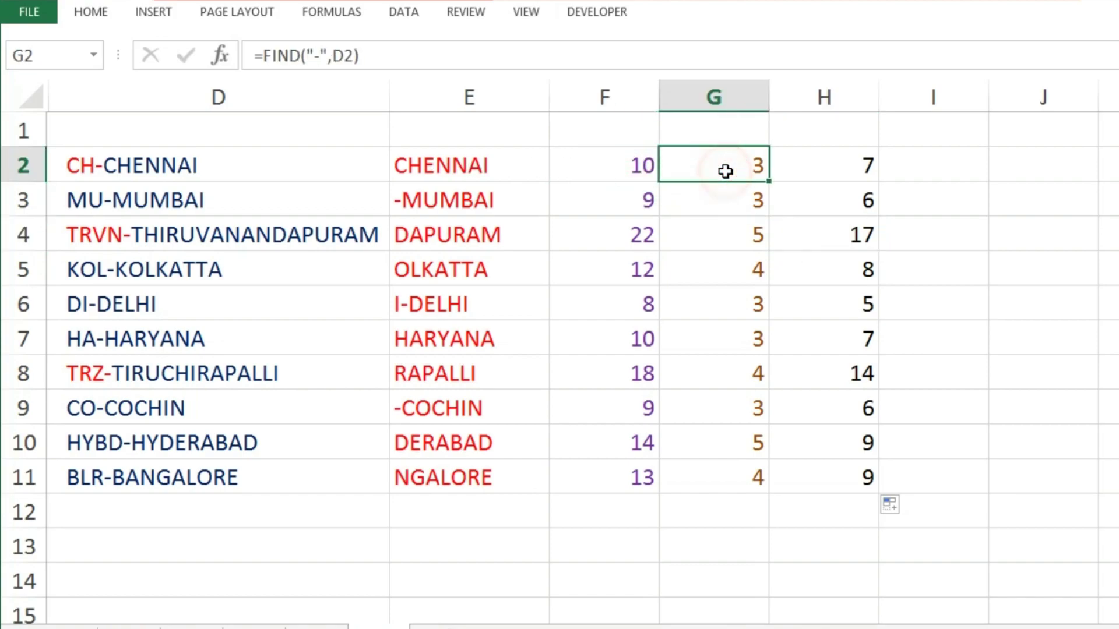
{"action": "left_click", "coordinate": [642, 159]}
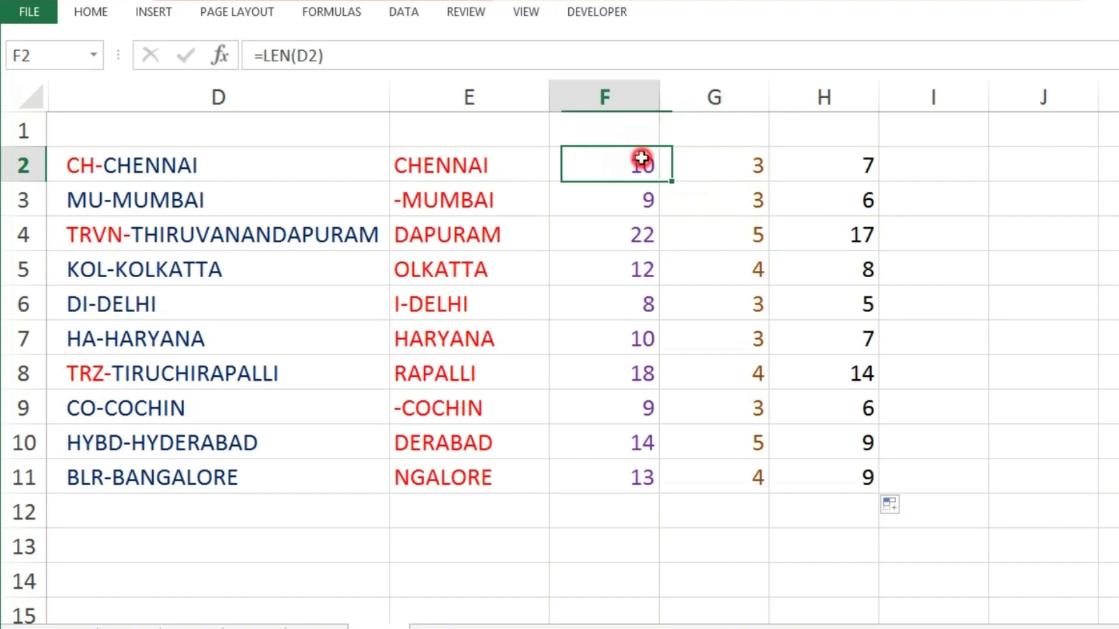
{"action": "left_click", "coordinate": [707, 167]}
{"action": "left_click", "coordinate": [848, 165]}
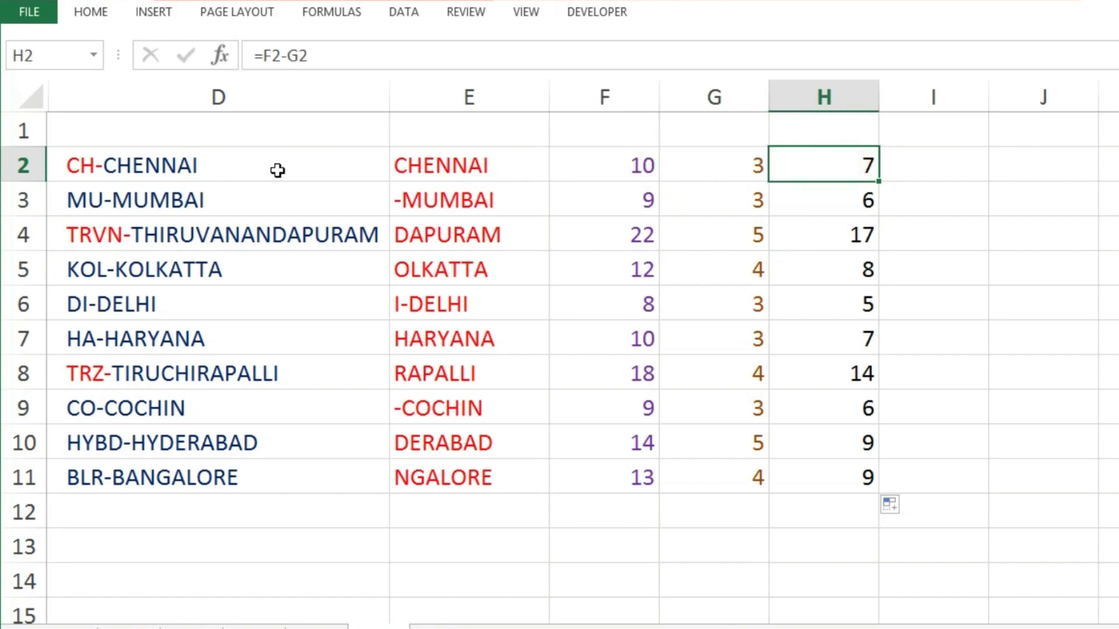
{"action": "left_click", "coordinate": [440, 170]}
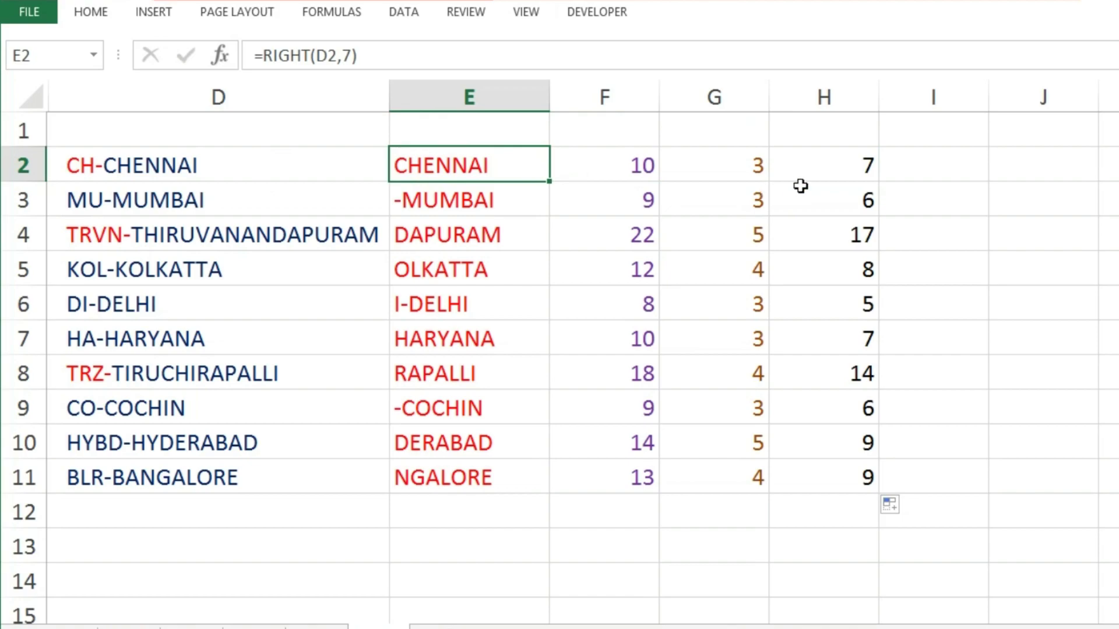
{"action": "left_click", "coordinate": [881, 163]}
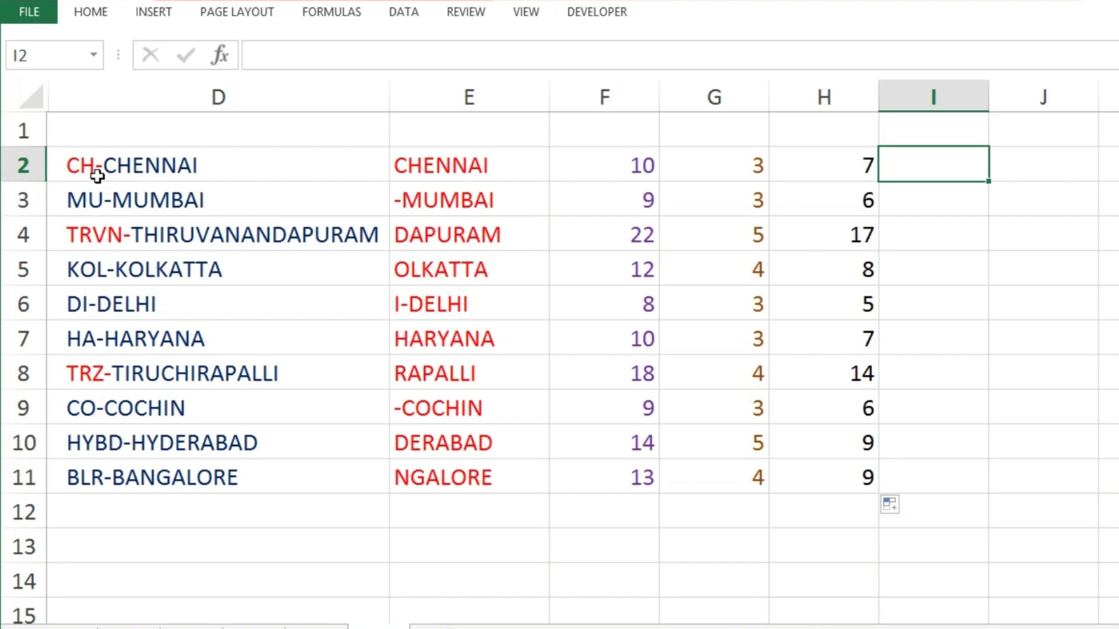
{"action": "left_click", "coordinate": [825, 186]}
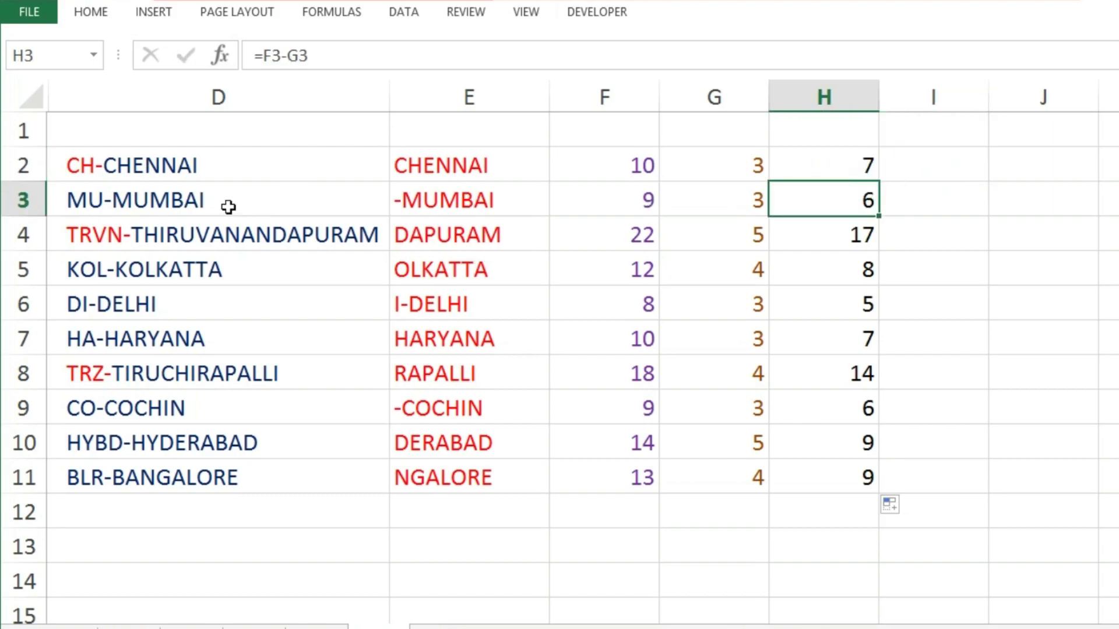
{"action": "double_click", "coordinate": [228, 205]}
{"action": "left_click_drag", "start_coordinate": [228, 200], "coordinate": [120, 201]}
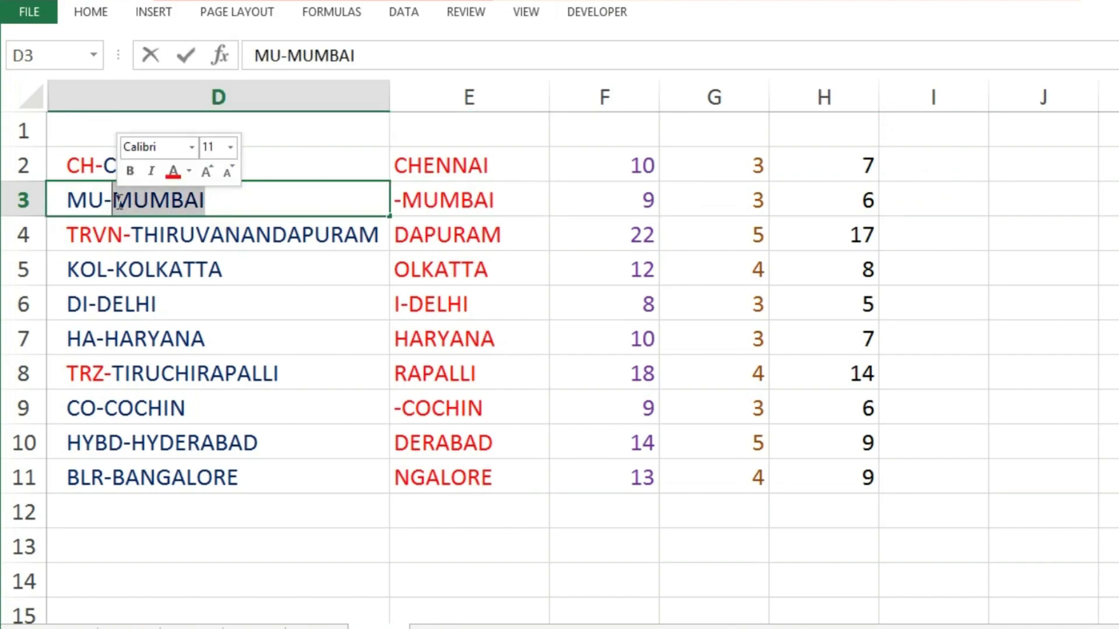
{"action": "key", "text": "Escape"}
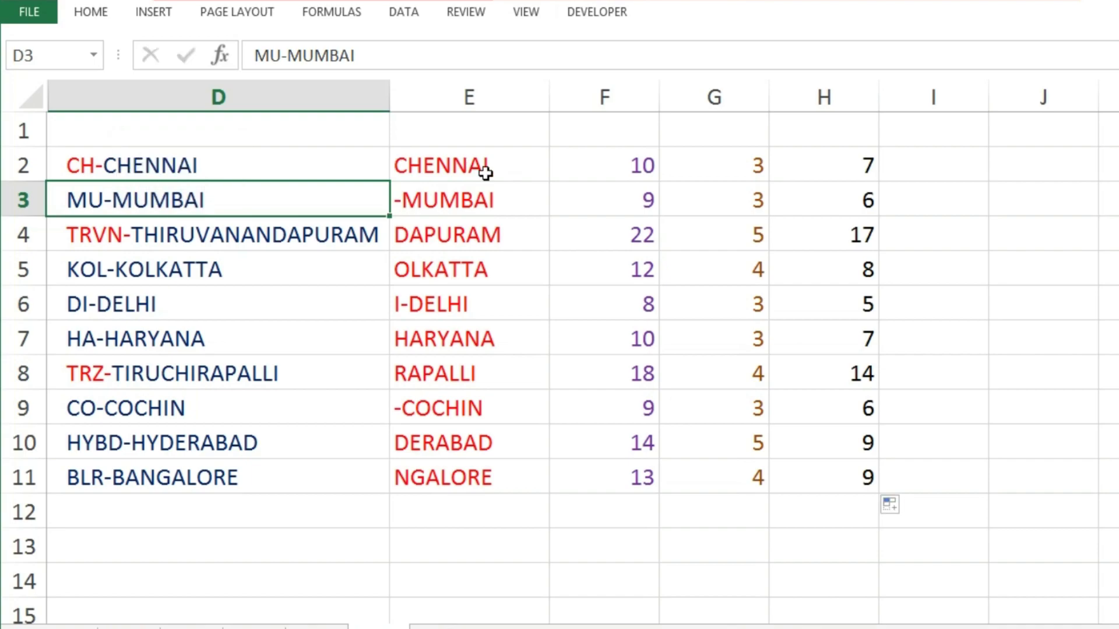
- Copy the LEN(D2) expression from the formula in F2, leaving that cell unedited
{"action": "left_click", "coordinate": [455, 169]}
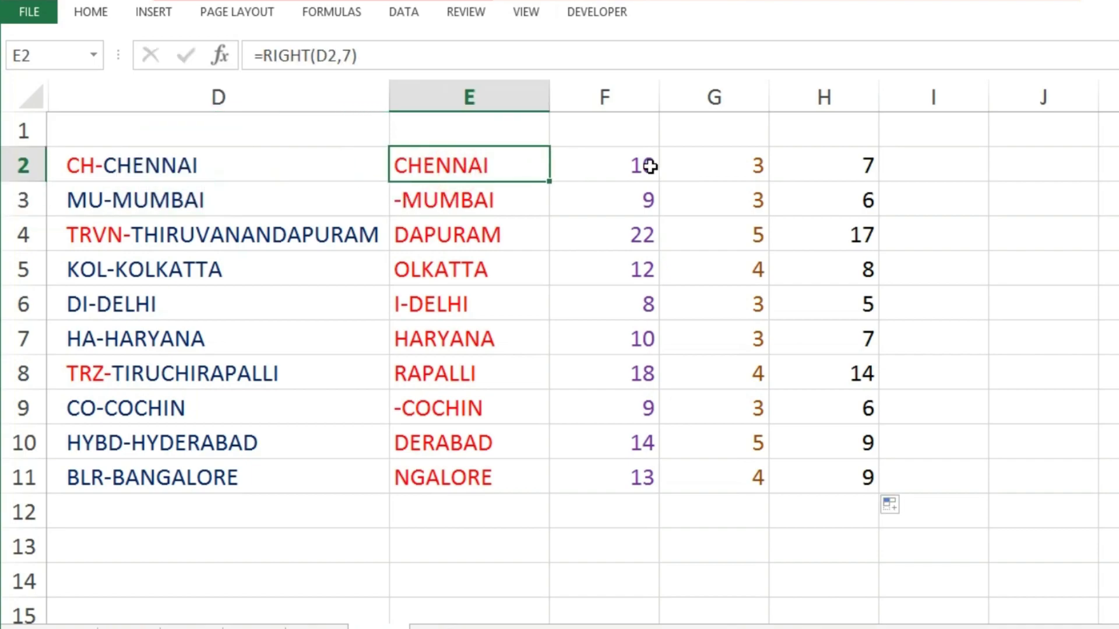
{"action": "left_click", "coordinate": [629, 163]}
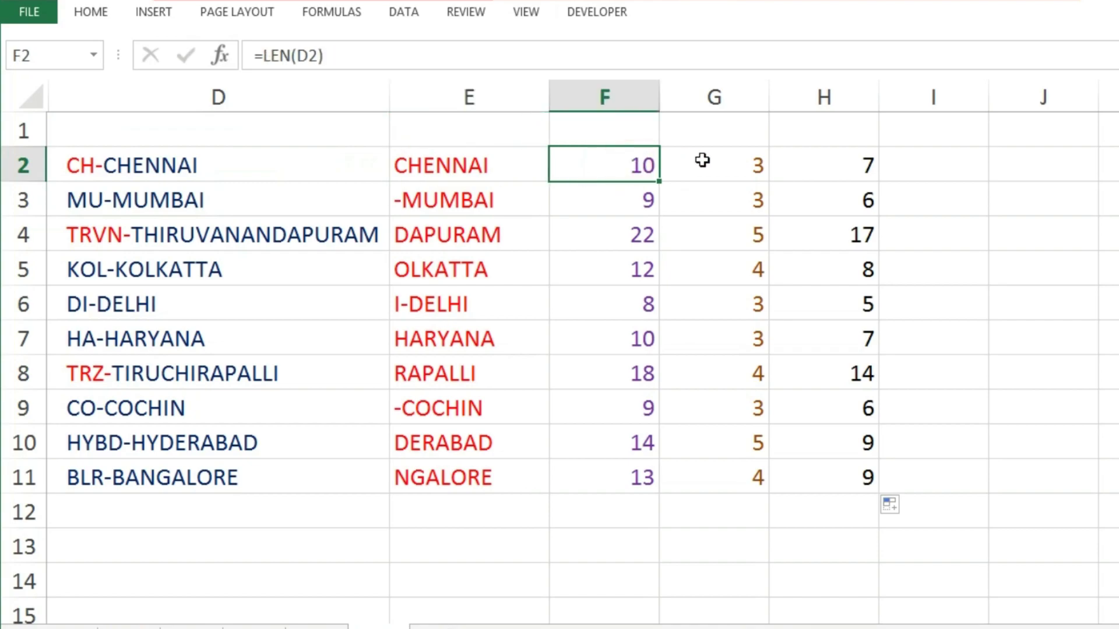
{"action": "double_click", "coordinate": [621, 157]}
{"action": "left_click_drag", "start_coordinate": [648, 165], "coordinate": [569, 164]}
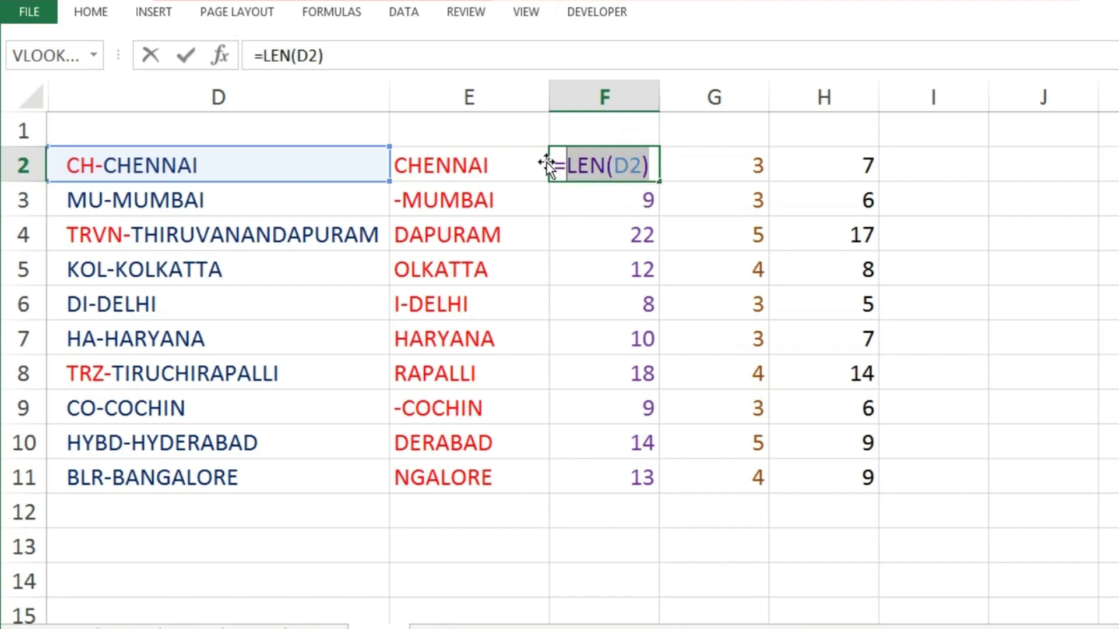
{"action": "key", "text": "Escape"}
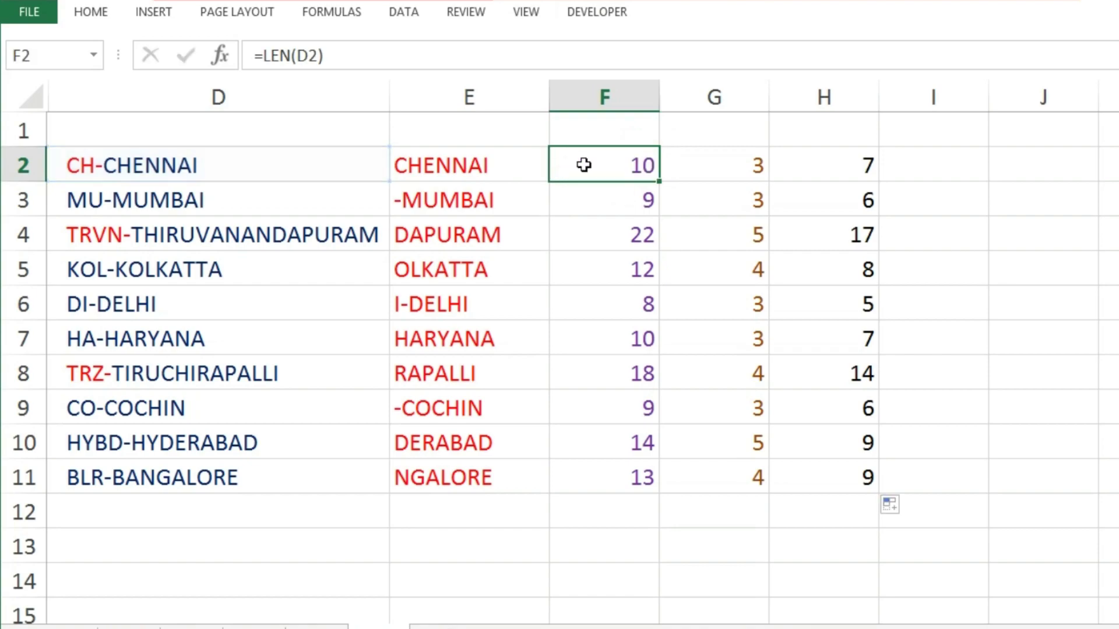
- Replace the fixed character count in E2's formula with LEN(D2), giving =RIGHT(D2,LEN(D2))
{"action": "left_click", "coordinate": [510, 167]}
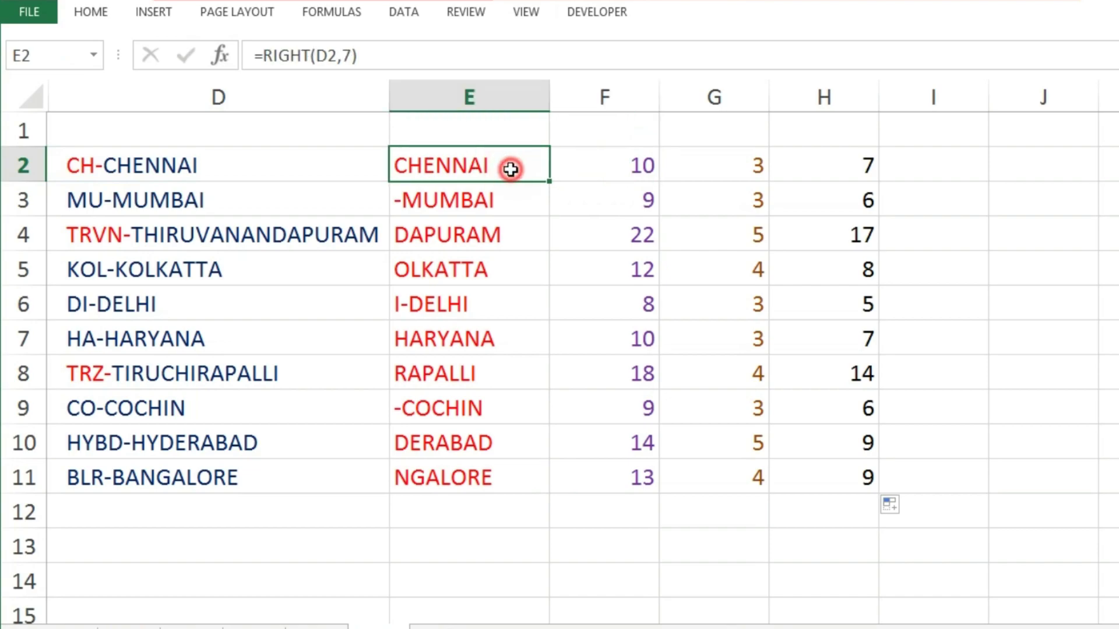
{"action": "double_click", "coordinate": [511, 167]}
{"action": "left_click", "coordinate": [524, 158]}
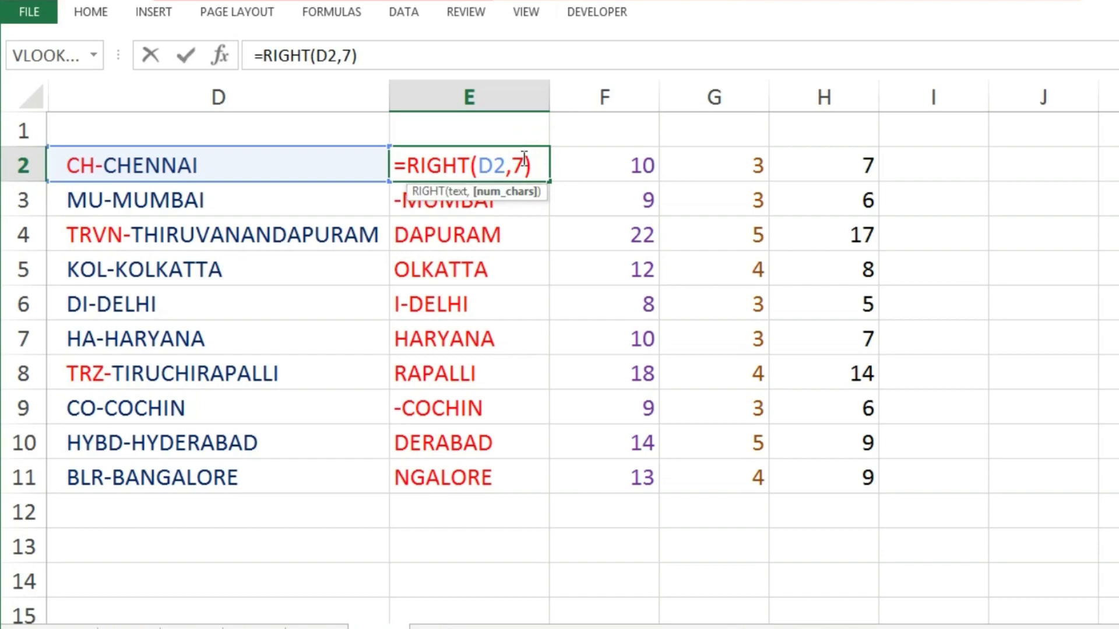
{"action": "key", "text": "BackSpace"}
{"action": "type", "text": "LEN(D2)"}
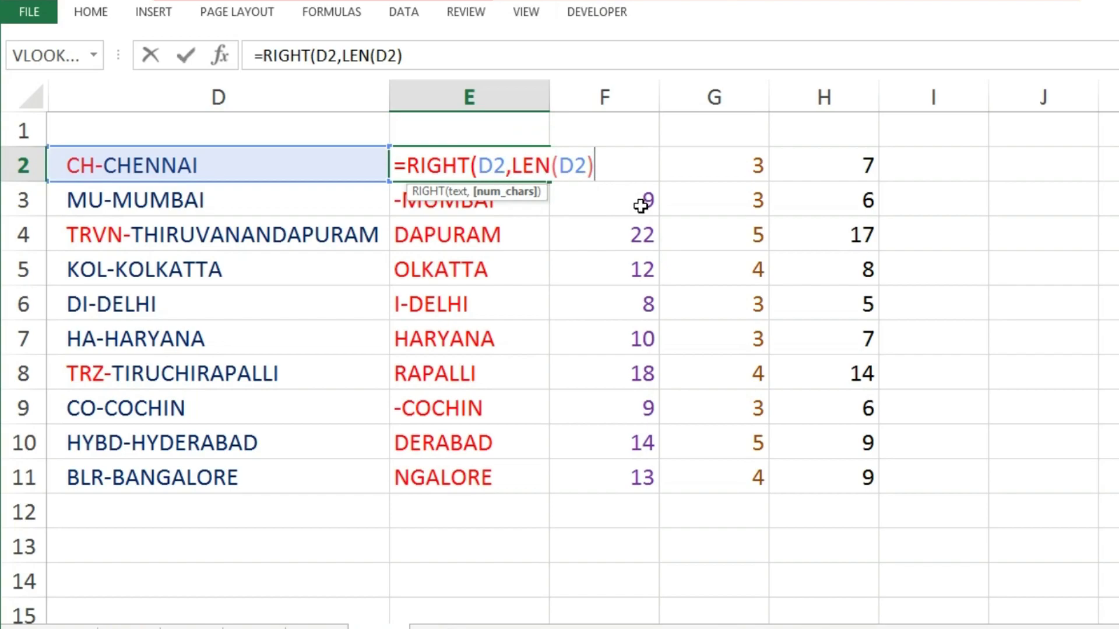
{"action": "type", "text": ")"}
{"action": "key", "text": "Return"}
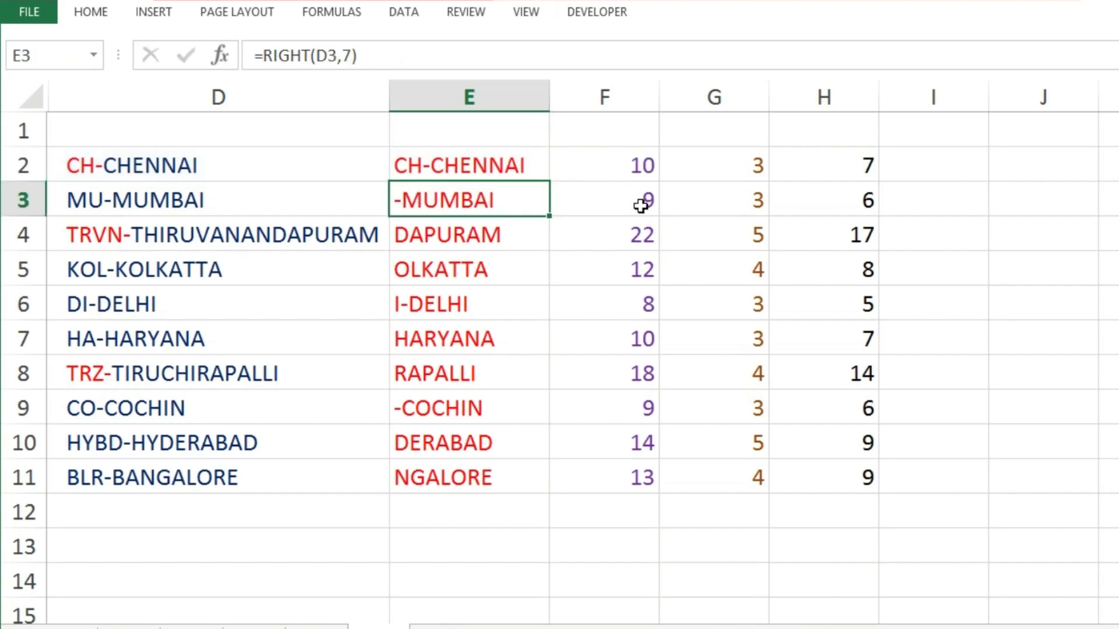
- Copy the FIND("-",D2) expression from the formula in G2, leaving that cell unedited
{"action": "left_click", "coordinate": [865, 164]}
{"action": "left_click", "coordinate": [742, 168]}
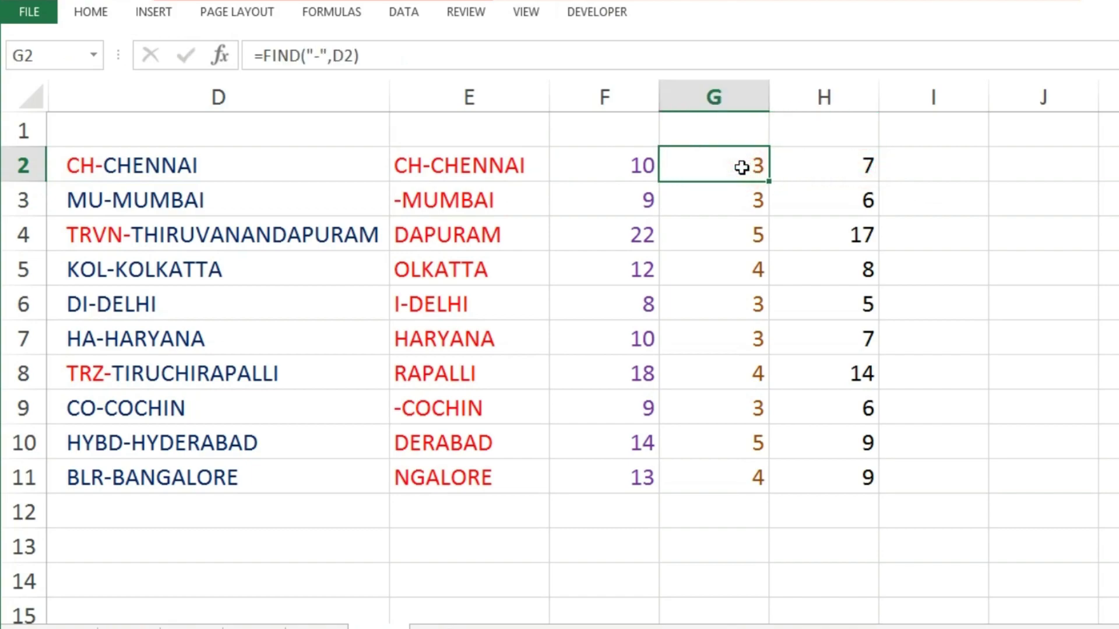
{"action": "left_click", "coordinate": [368, 56]}
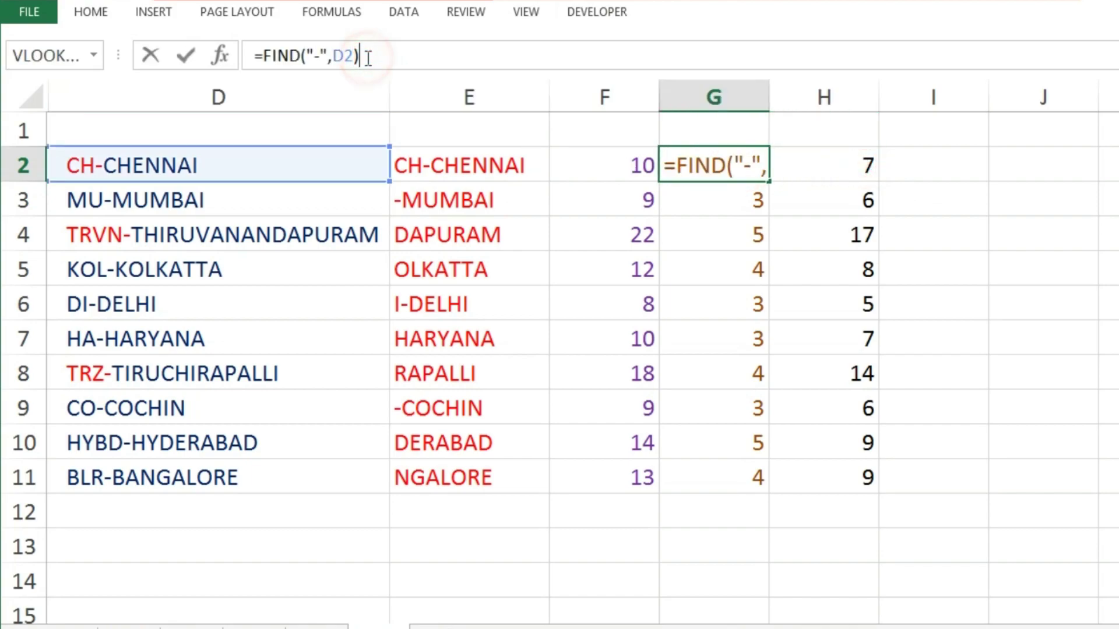
{"action": "key", "text": "Escape"}
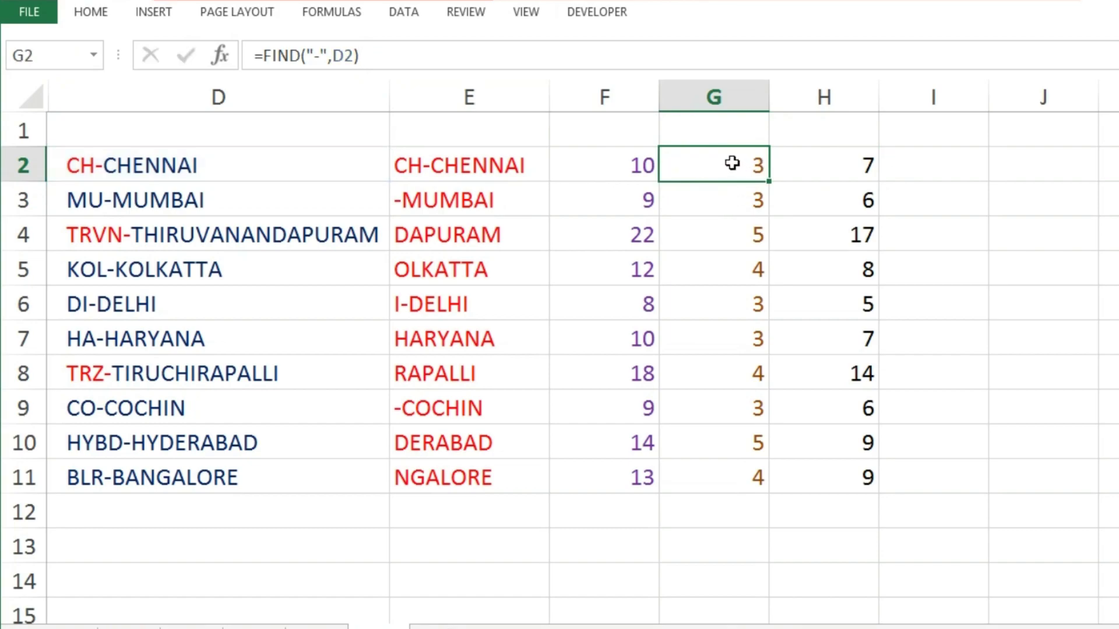
{"action": "double_click", "coordinate": [733, 165]}
{"action": "left_click_drag", "start_coordinate": [809, 161], "coordinate": [676, 157]}
{"action": "key", "text": "ctrl+c"}
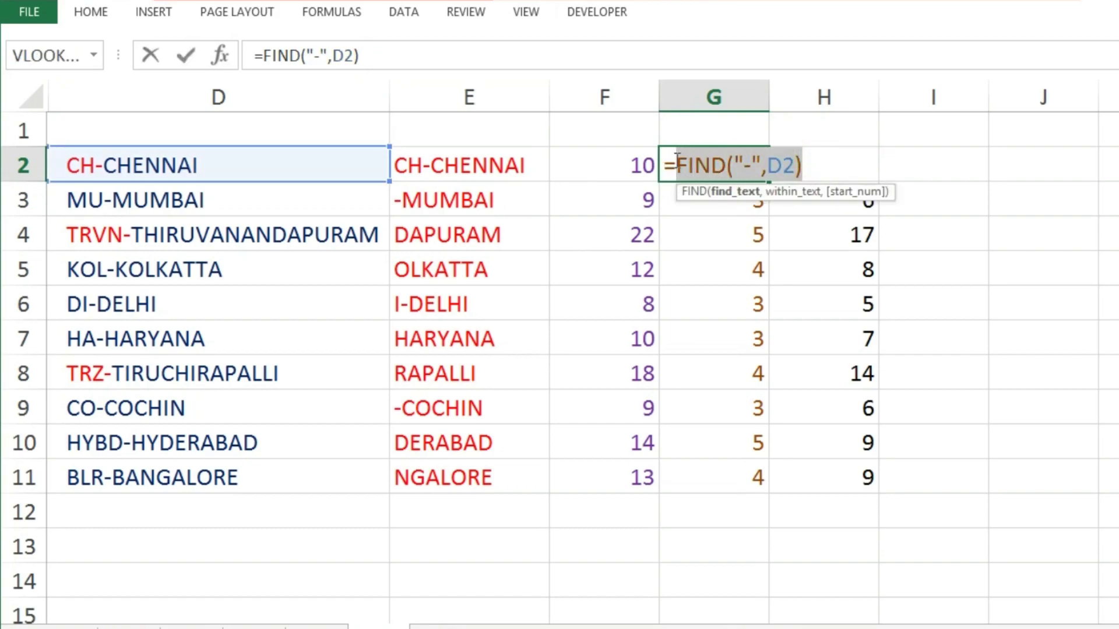
{"action": "key", "text": "Escape"}
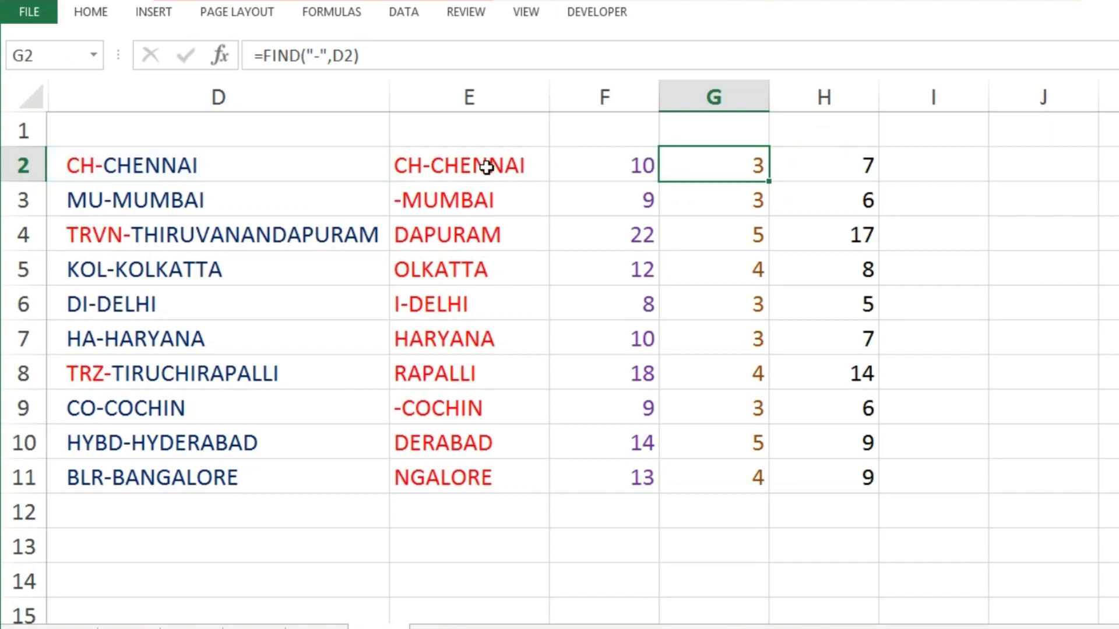
- Subtract the copied FIND expression from the length in E2, making the formula =RIGHT(D2,LEN(D2)-FIND("-",D2))
{"action": "left_click", "coordinate": [487, 156]}
{"action": "double_click", "coordinate": [487, 167]}
{"action": "key", "text": "End"}
{"action": "key", "text": "BackSpace"}
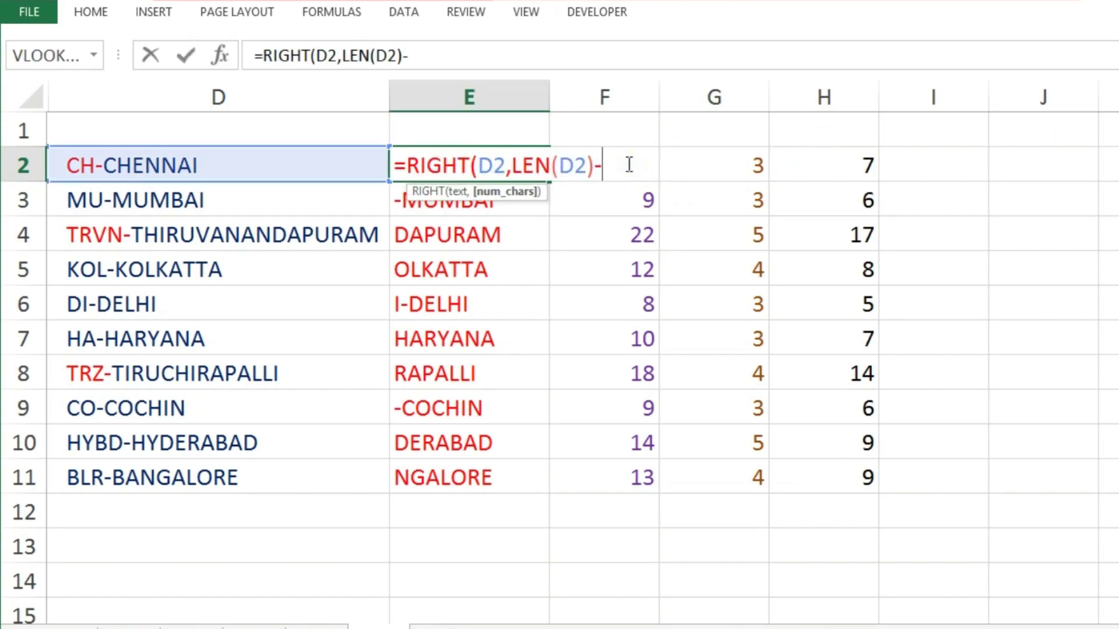
{"action": "type", "text": ")-"}
{"action": "key", "text": "ctrl+v"}
{"action": "type", "text": ")"}
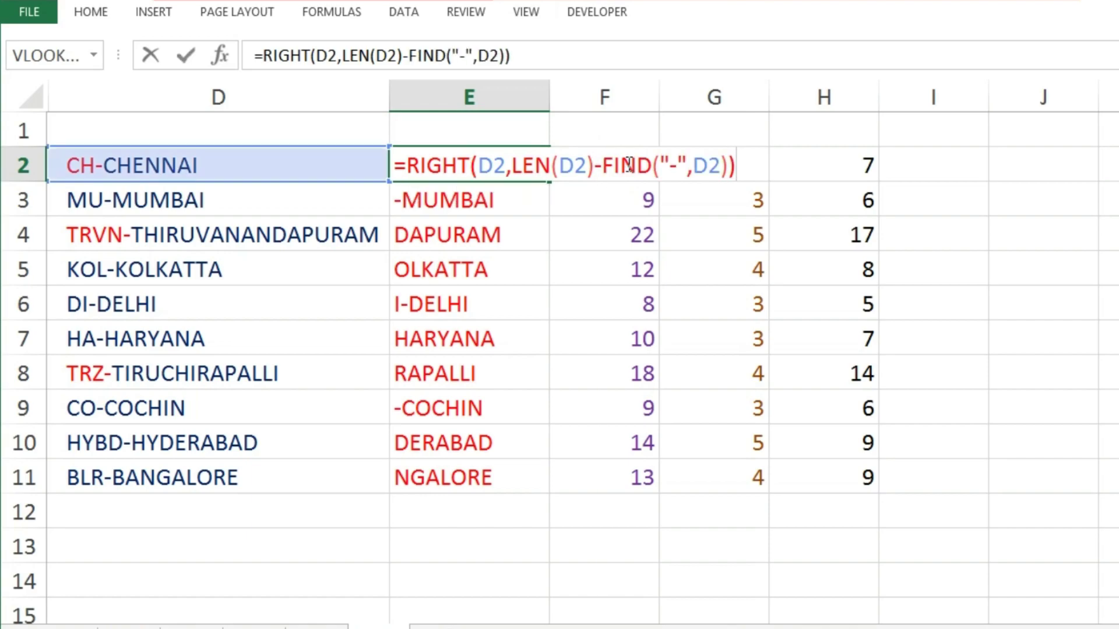
{"action": "key", "text": "Return"}
- Fill the E2 formula down to E11 and fit column E's width to its contents
{"action": "left_click", "coordinate": [497, 156]}
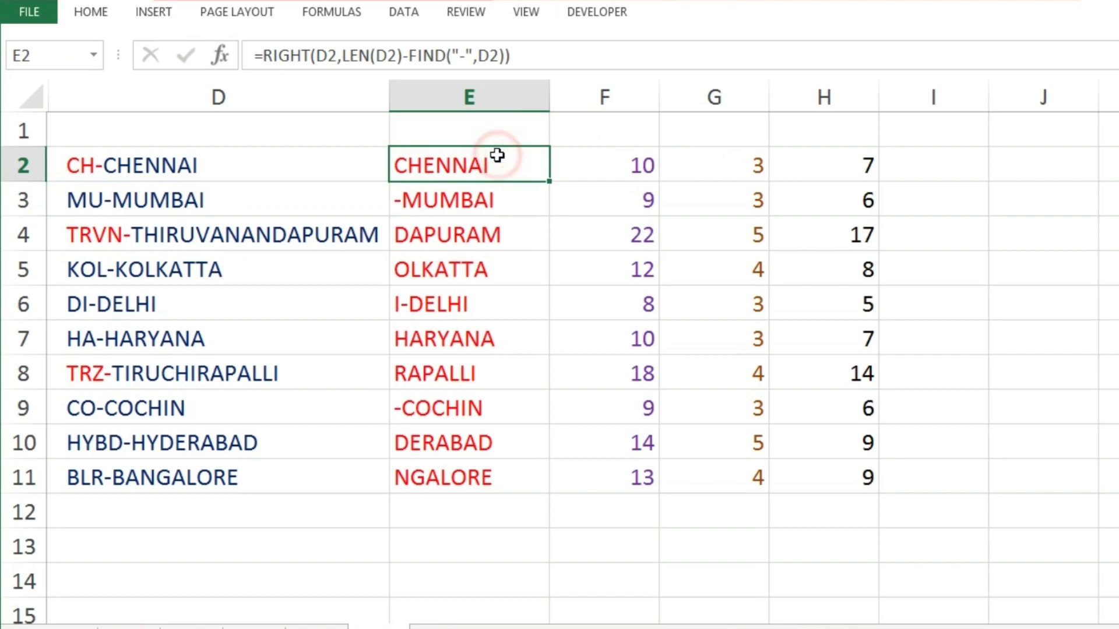
{"action": "left_click_drag", "start_coordinate": [551, 183], "coordinate": [552, 483]}
{"action": "double_click", "coordinate": [550, 99]}
{"action": "left_click", "coordinate": [583, 259]}
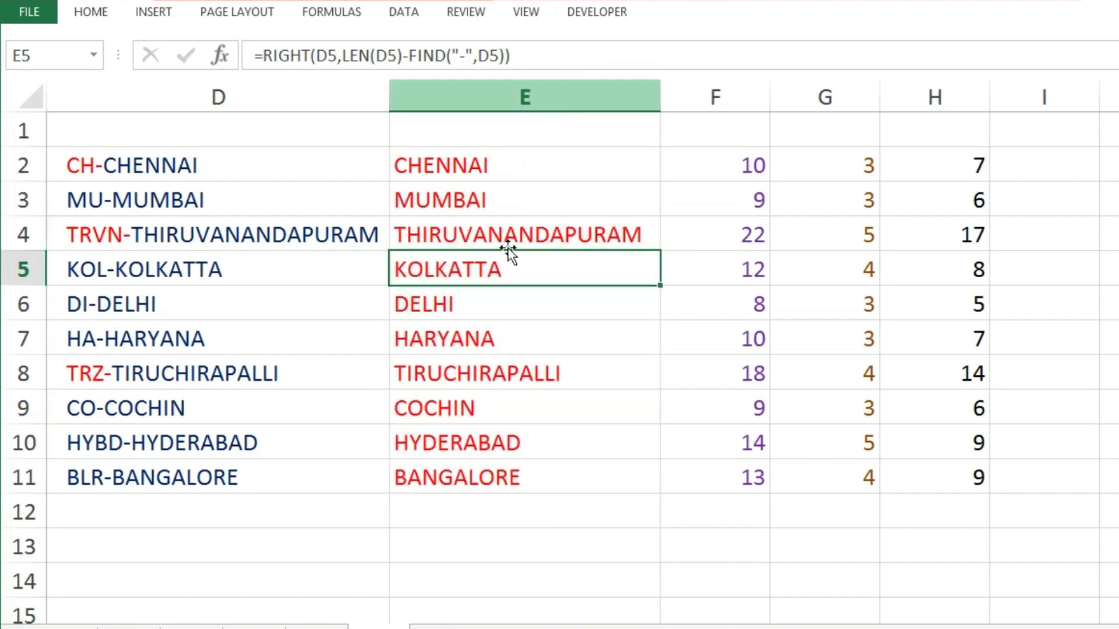
- Try taking the character count from column H with =RIGHT(D2,H2) in E2, filled down to E11
{"action": "double_click", "coordinate": [513, 155]}
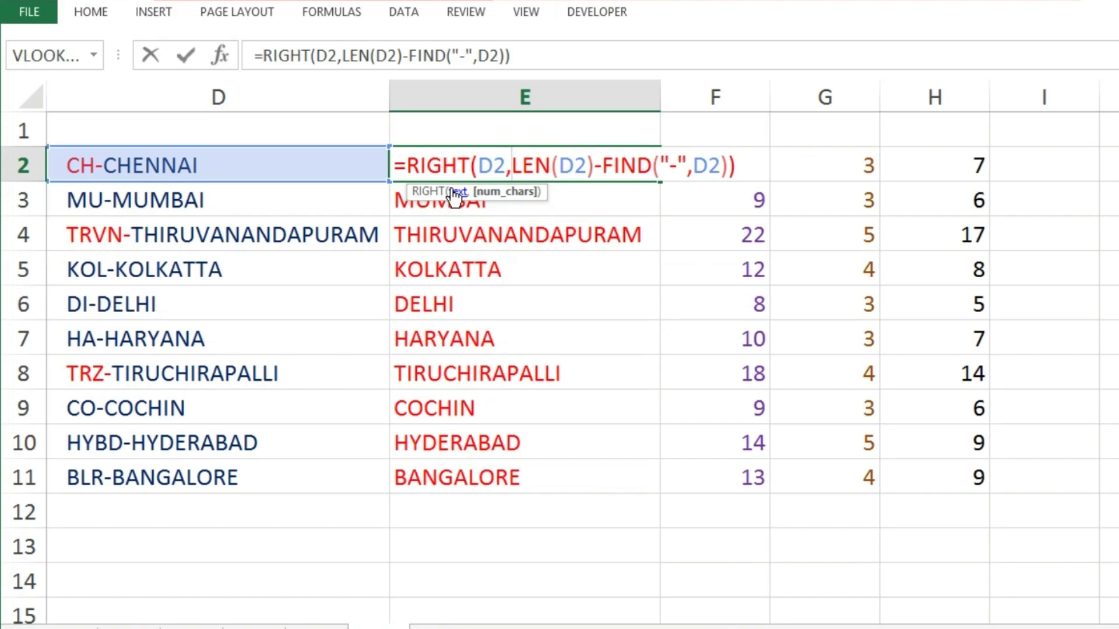
{"action": "key", "text": "Return"}
{"action": "double_click", "coordinate": [474, 175]}
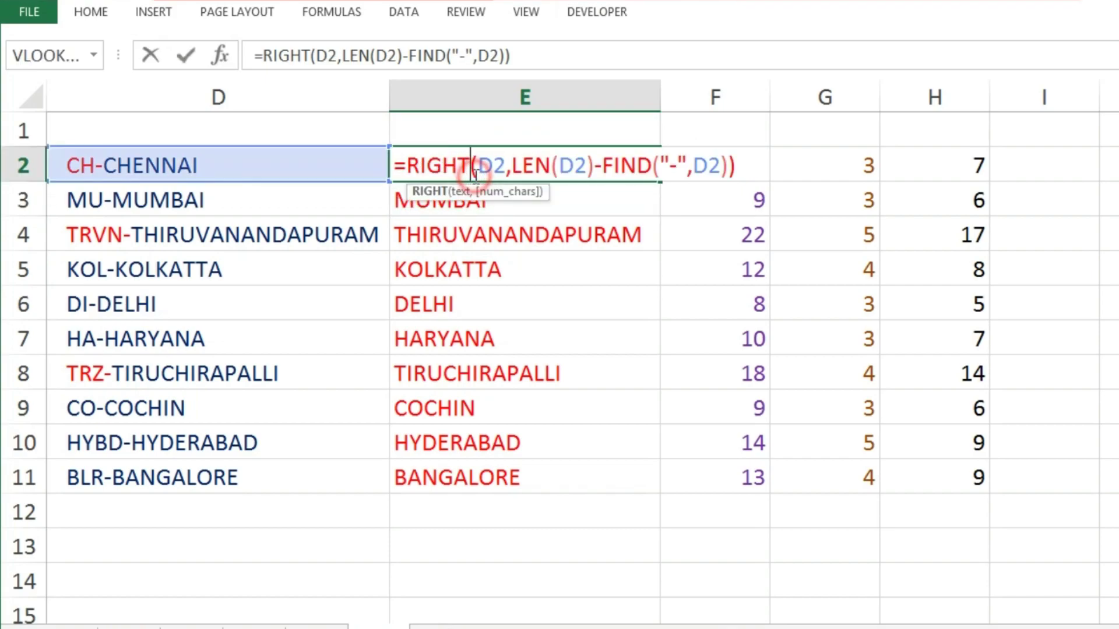
{"action": "left_click_drag", "start_coordinate": [751, 166], "coordinate": [516, 173]}
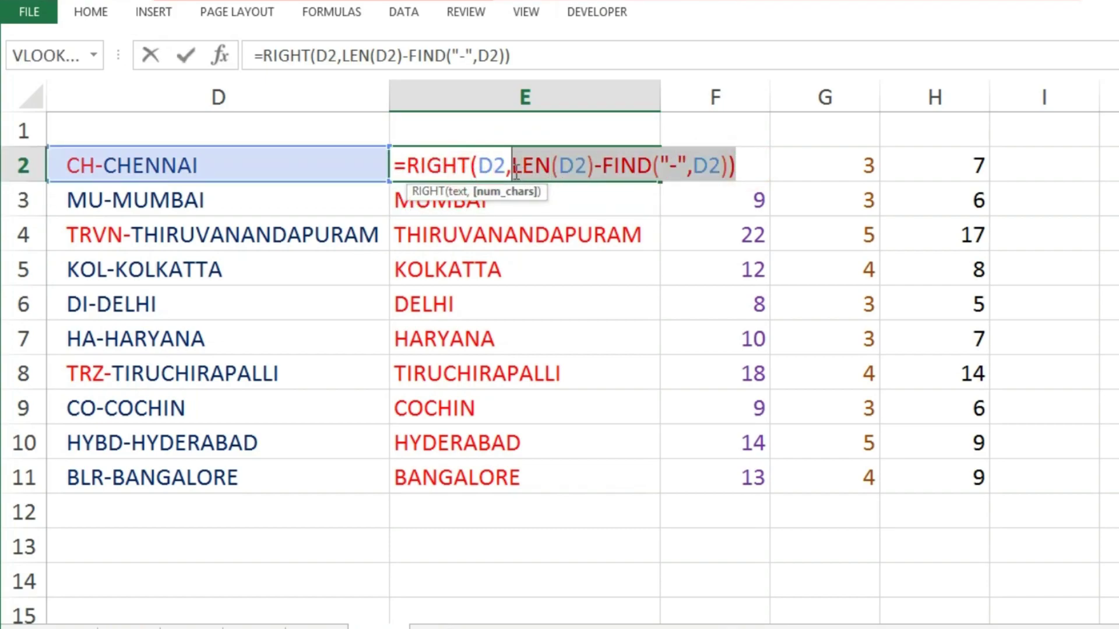
{"action": "key", "text": "Delete"}
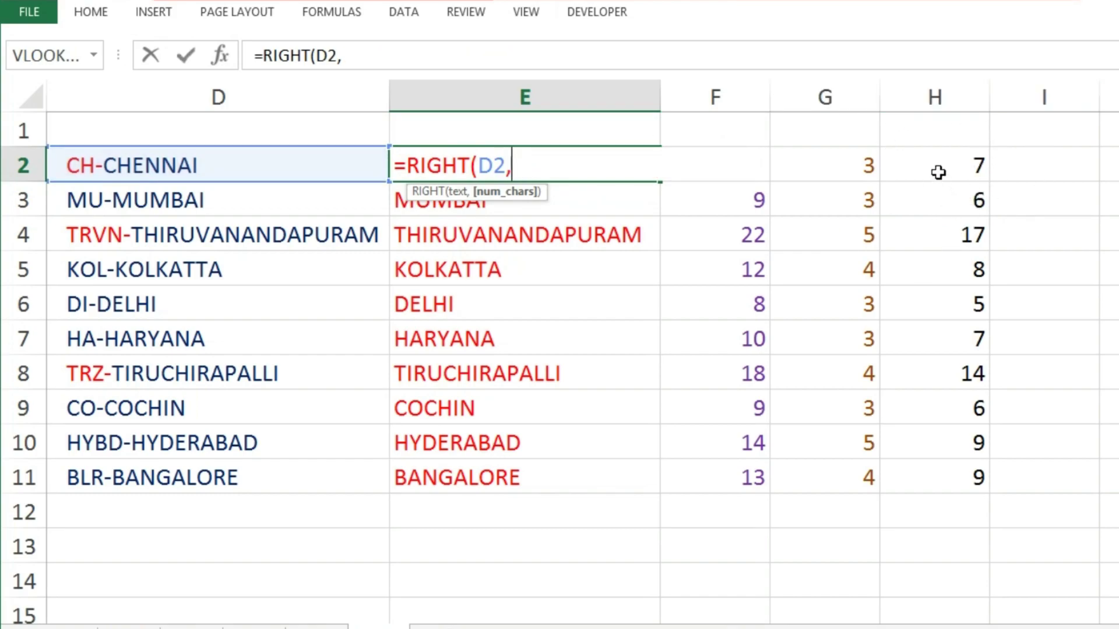
{"action": "left_click", "coordinate": [924, 156]}
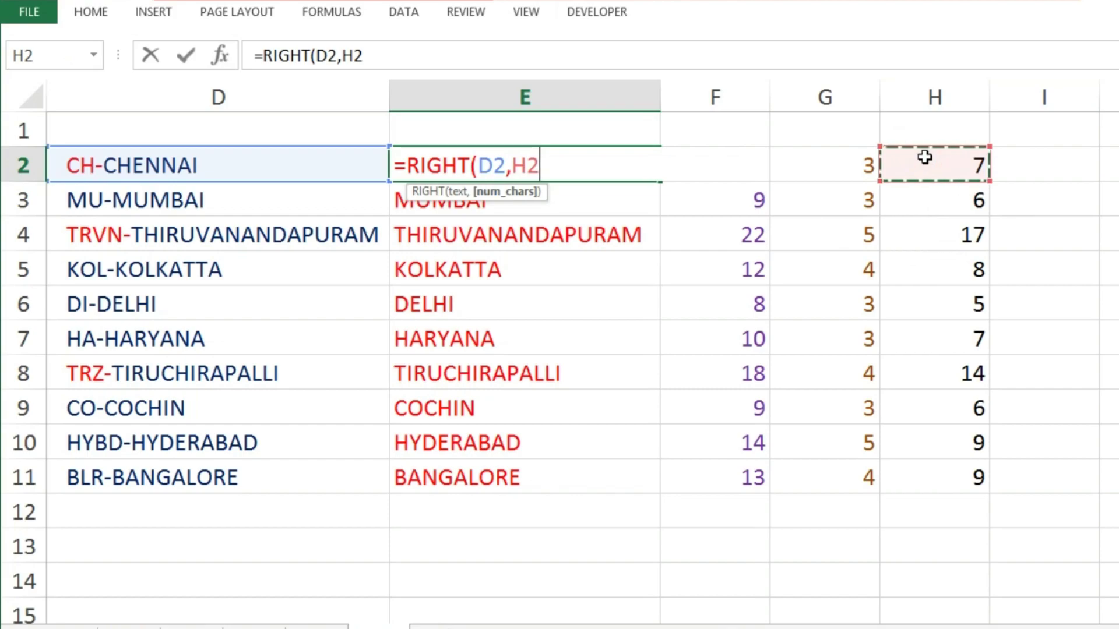
{"action": "type", "text": ")"}
{"action": "key", "text": "Return"}
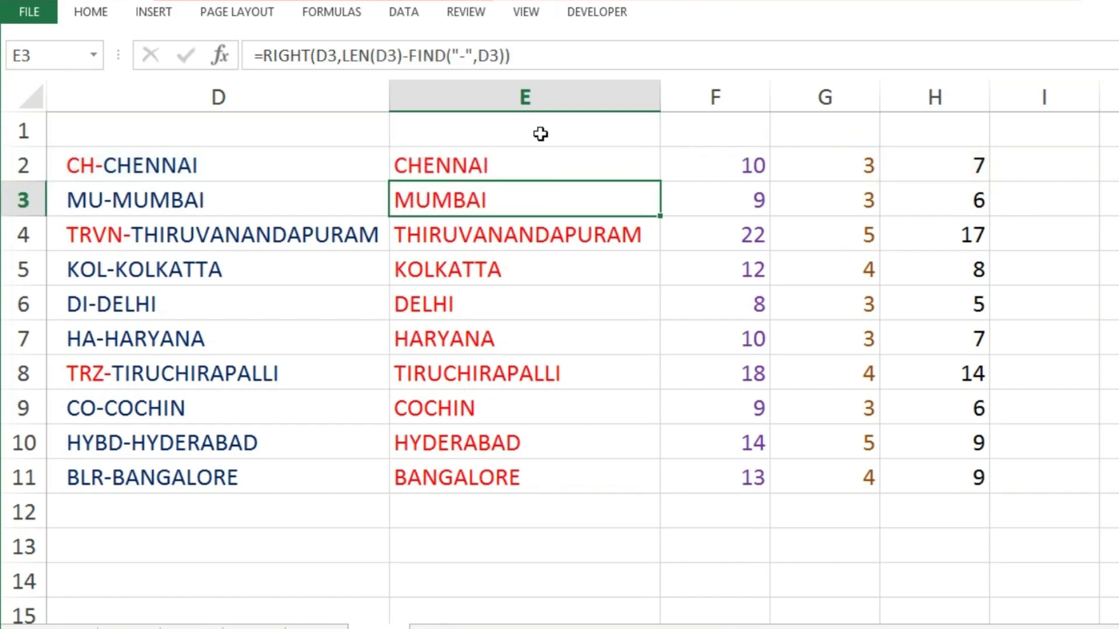
{"action": "left_click", "coordinate": [573, 161]}
{"action": "left_click_drag", "start_coordinate": [660, 182], "coordinate": [656, 484]}
{"action": "left_click", "coordinate": [543, 265]}
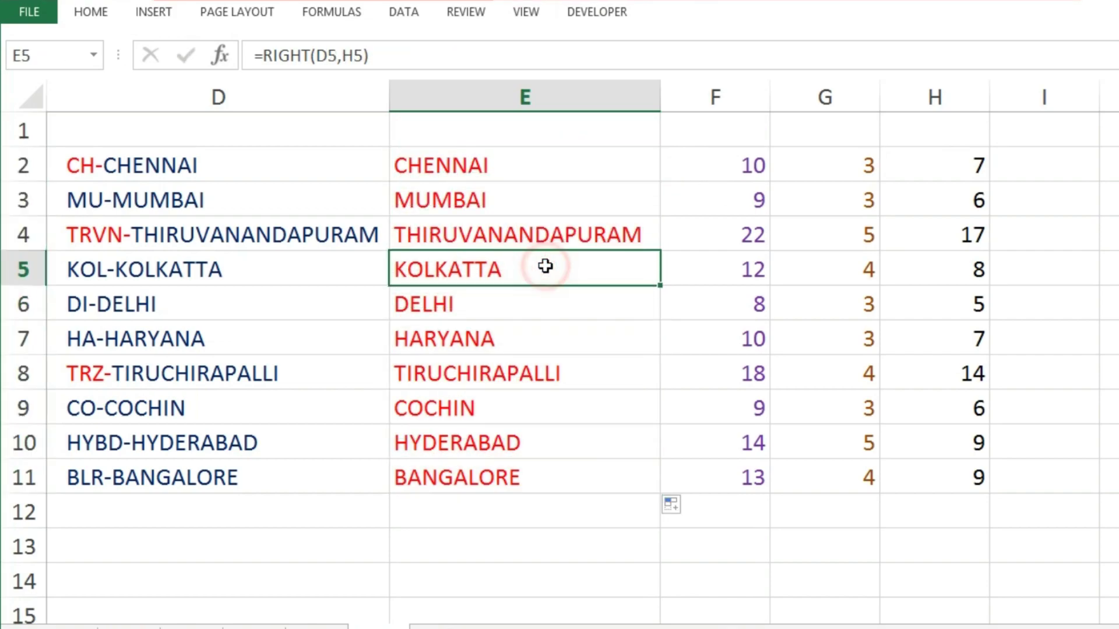
- Undo the column E fill and the replacement of E2's formula with =RIGHT(D2,H2)
{"action": "key", "text": "Up"}
{"action": "key", "text": "Up"}
{"action": "key", "text": "Up"}
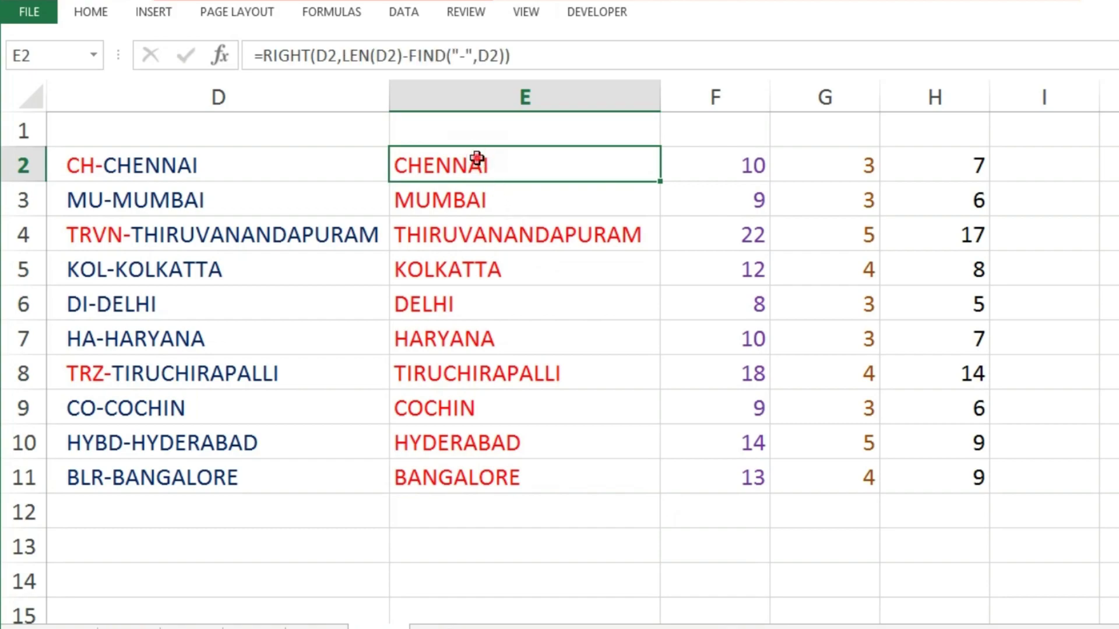
- Open the combined RIGHT, LEN and FIND formula in E2 for editing
{"action": "double_click", "coordinate": [477, 158]}
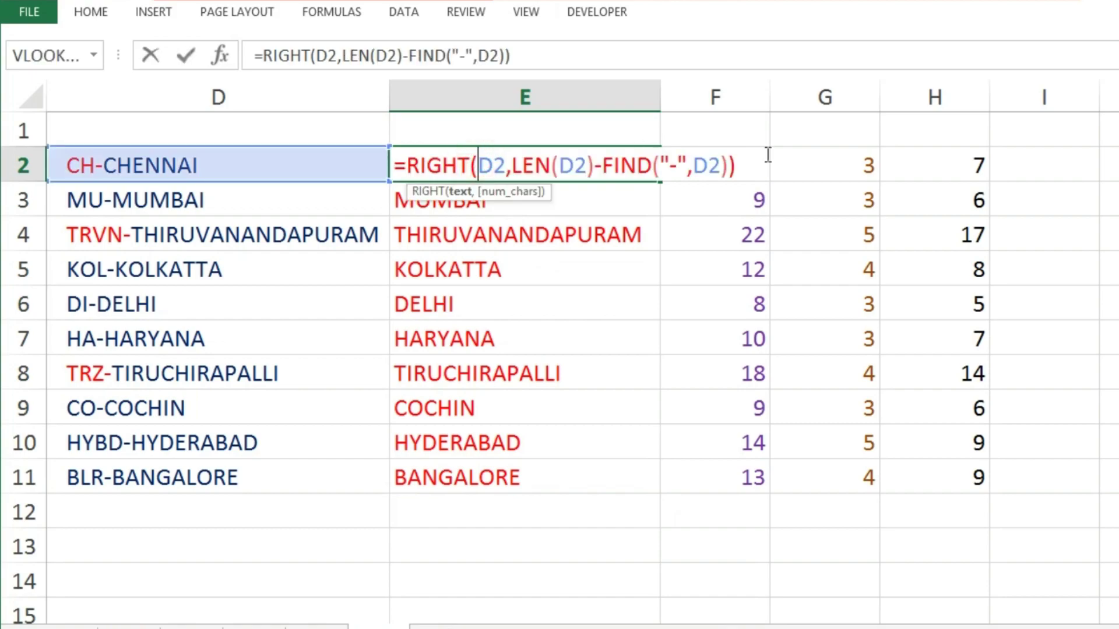